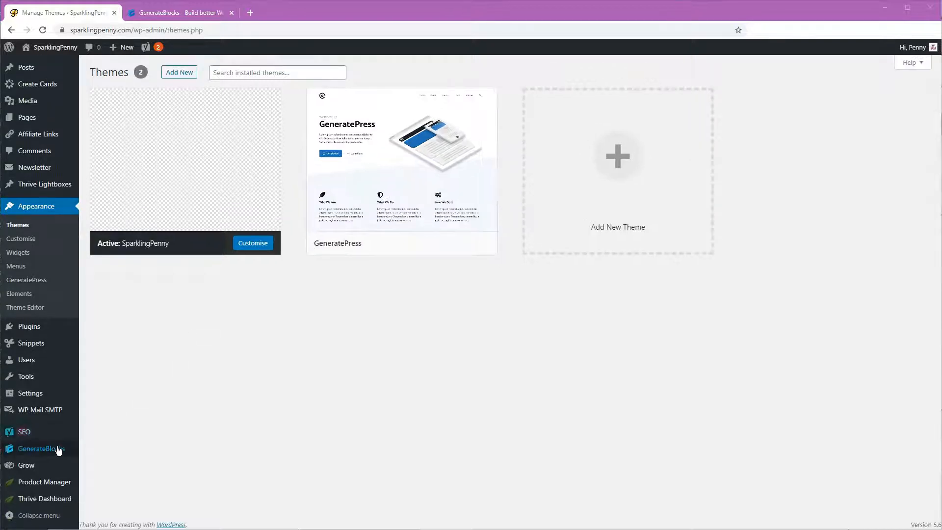
- Create a new GenerateBlocks global style and title it "Button"
mouse_move(56, 451)
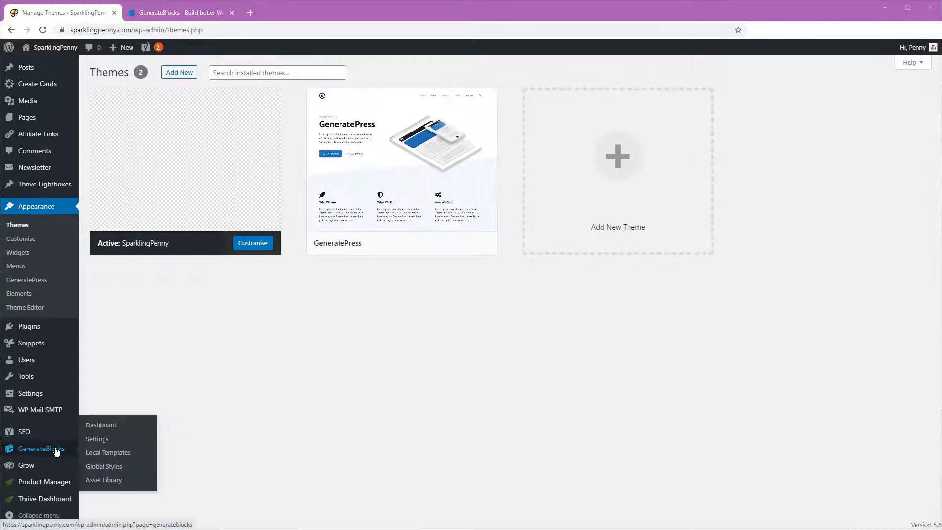
left_click(106, 470)
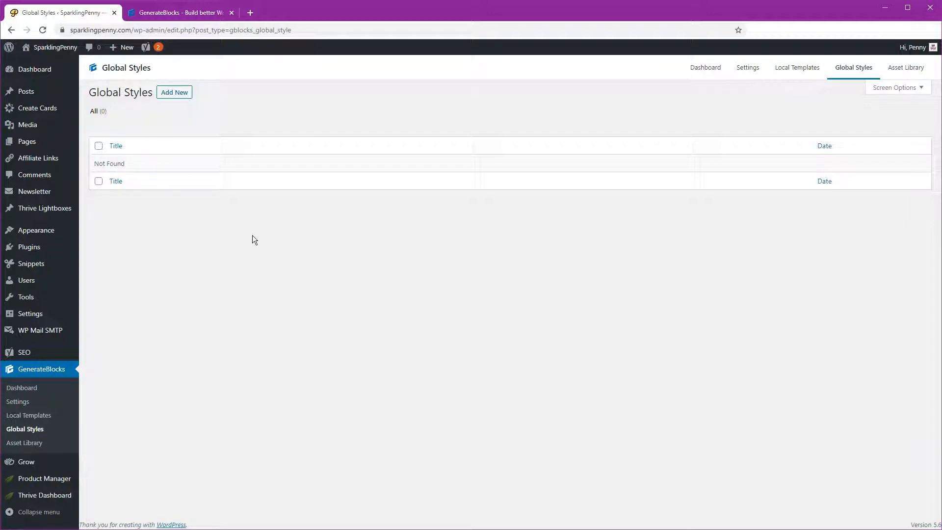
left_click(171, 93)
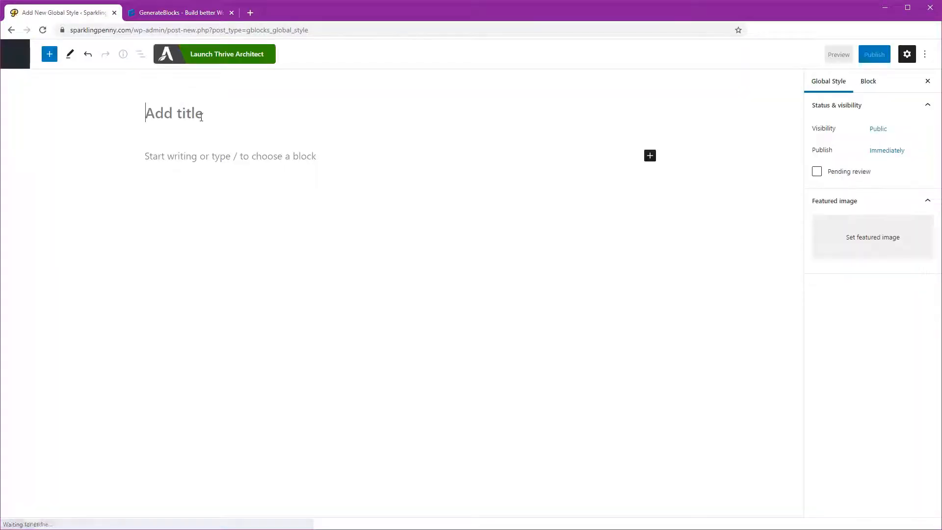
type("Button")
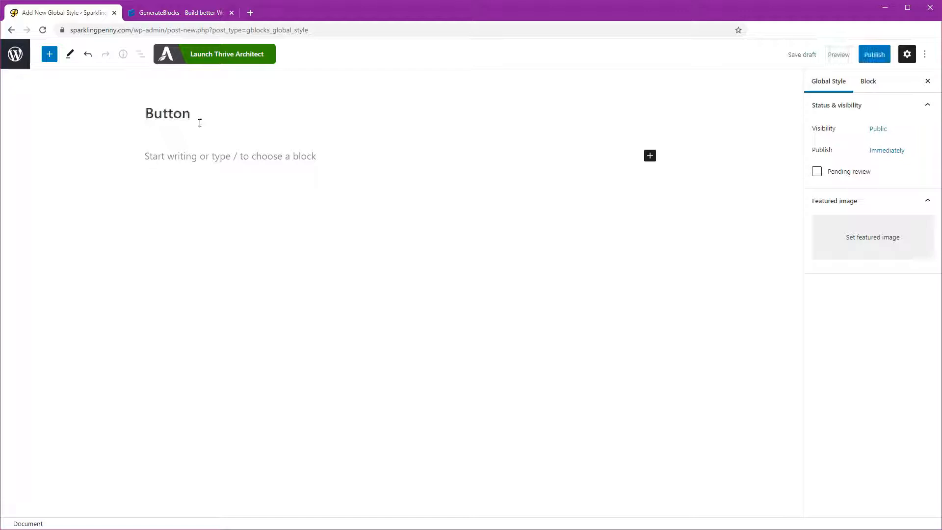
- Insert the GenerateBlocks Buttons block into the body of the global style
left_click(192, 155)
type("/")
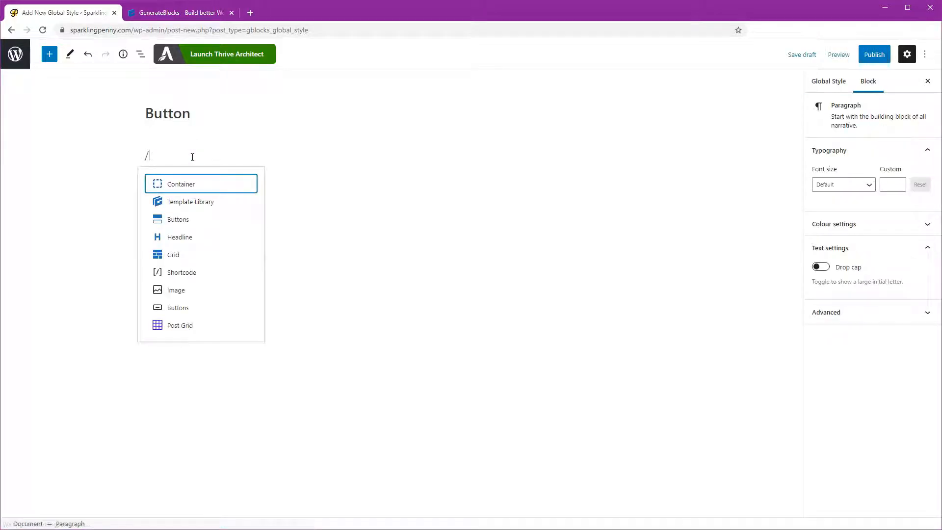
type("buttons")
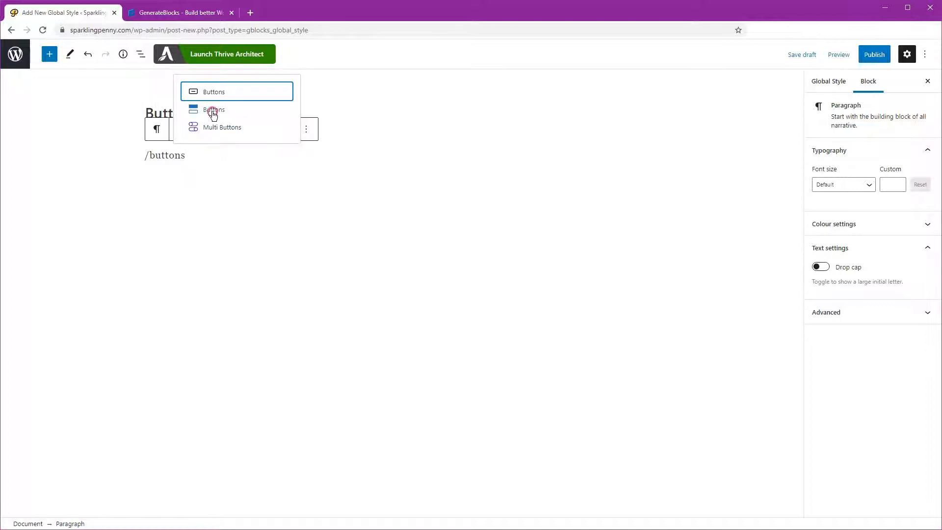
left_click(211, 110)
- Set the button's normal background color to the pink palette color #ed9cb2
left_click(871, 301)
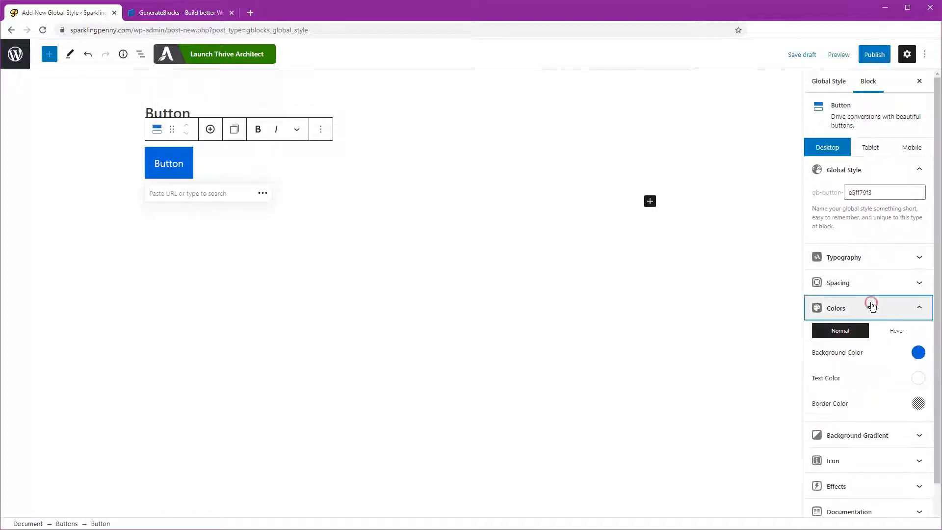
left_click(919, 354)
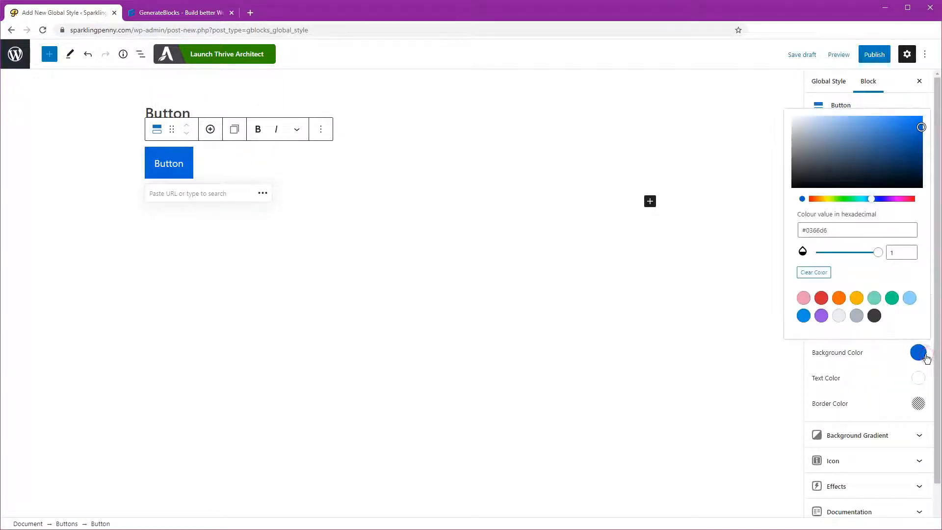
left_click(803, 298)
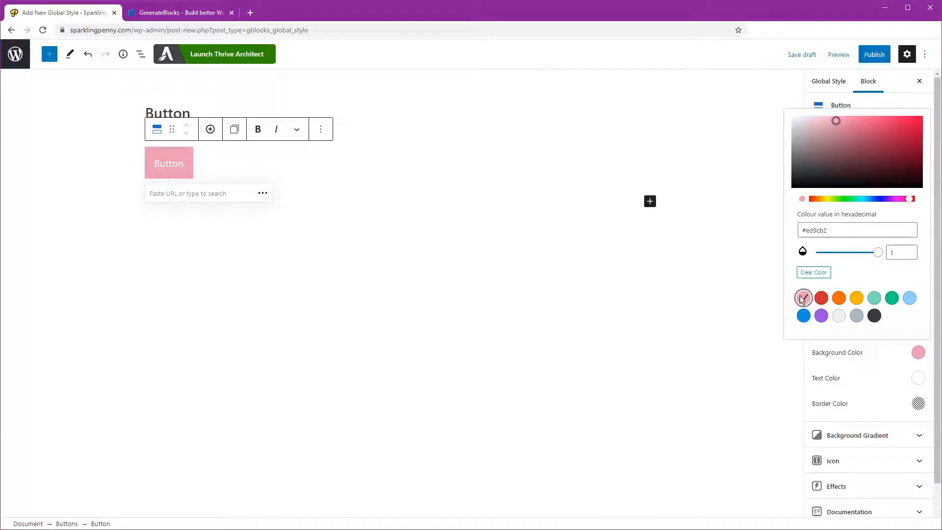
left_click(177, 179)
- Check the button's hover color settings and its appearance on hover
left_click(182, 158)
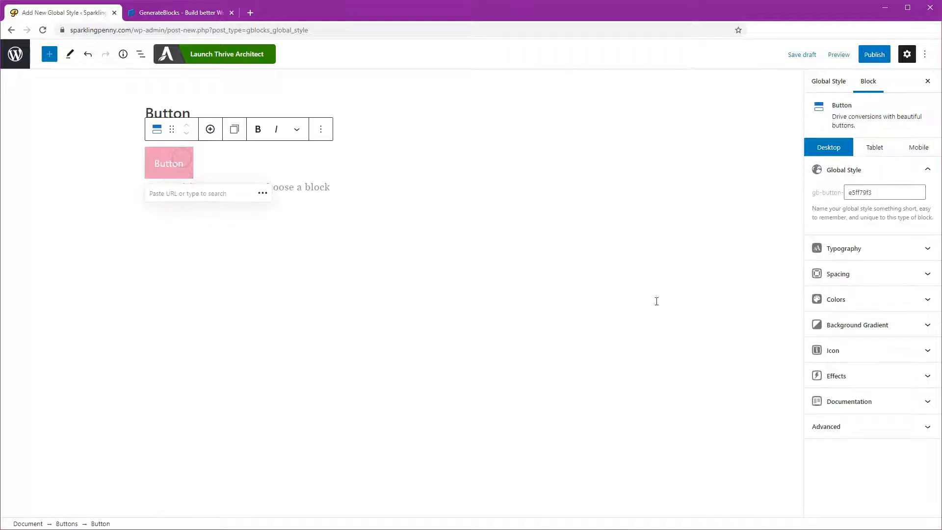
left_click(853, 307)
left_click(902, 333)
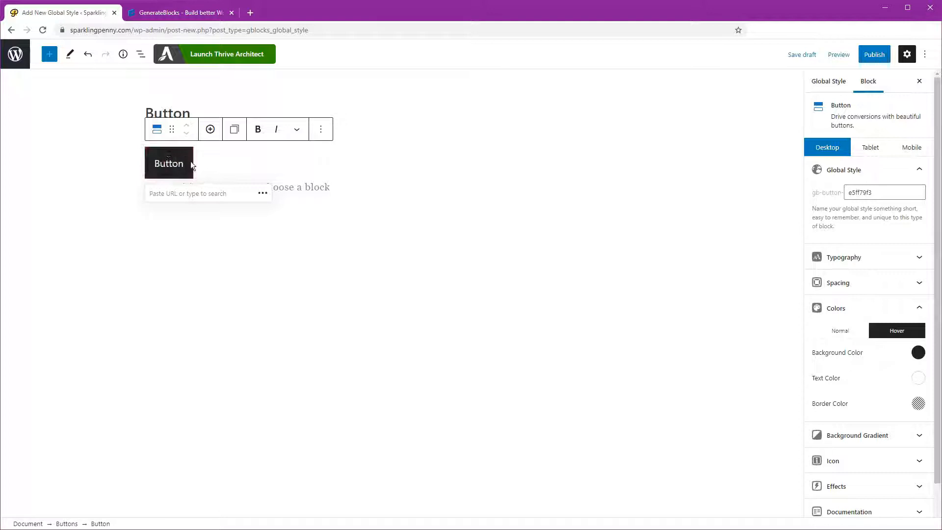
left_click(367, 190)
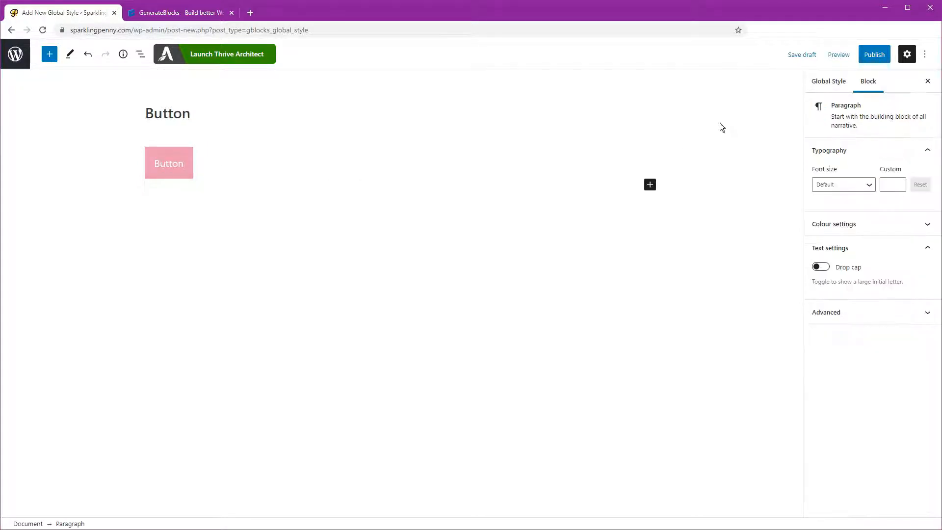
- Name the button's global style "pink-button" and publish it
left_click(181, 154)
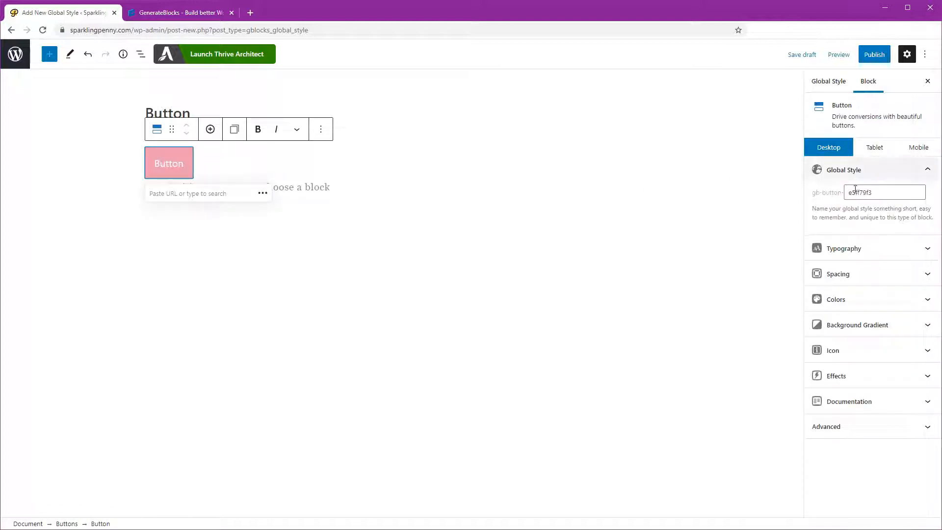
left_click_drag(887, 195, 831, 191)
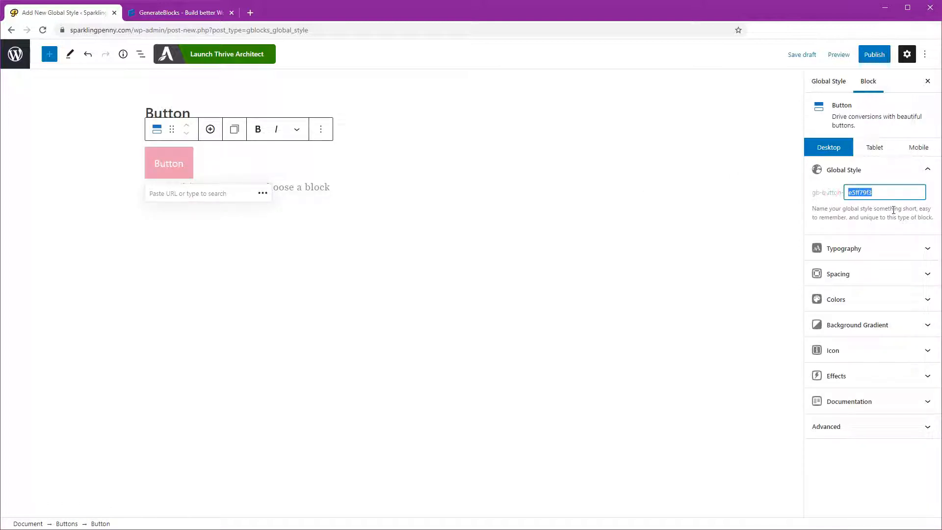
type("pink-button")
left_click(871, 55)
left_click(870, 56)
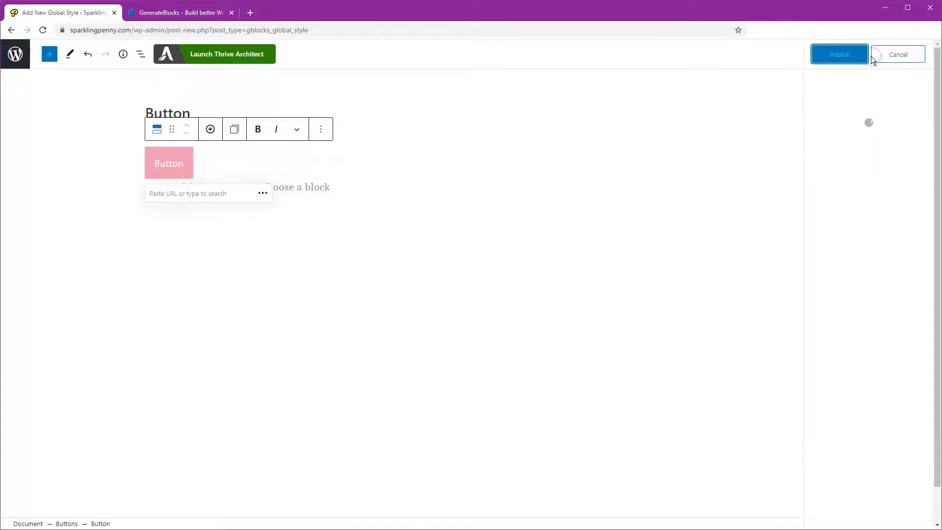
- Leave the style editor and create a new WordPress page
left_click(15, 54)
mouse_move(124, 48)
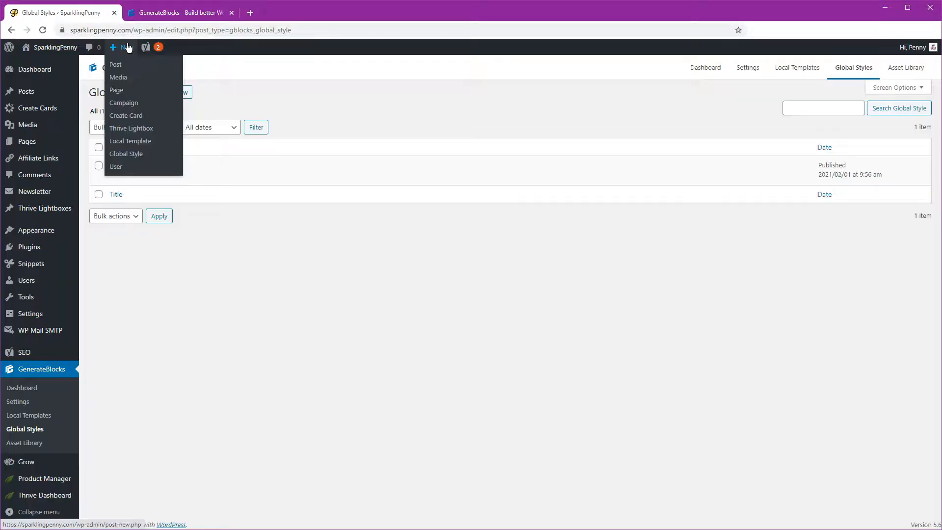
left_click(119, 90)
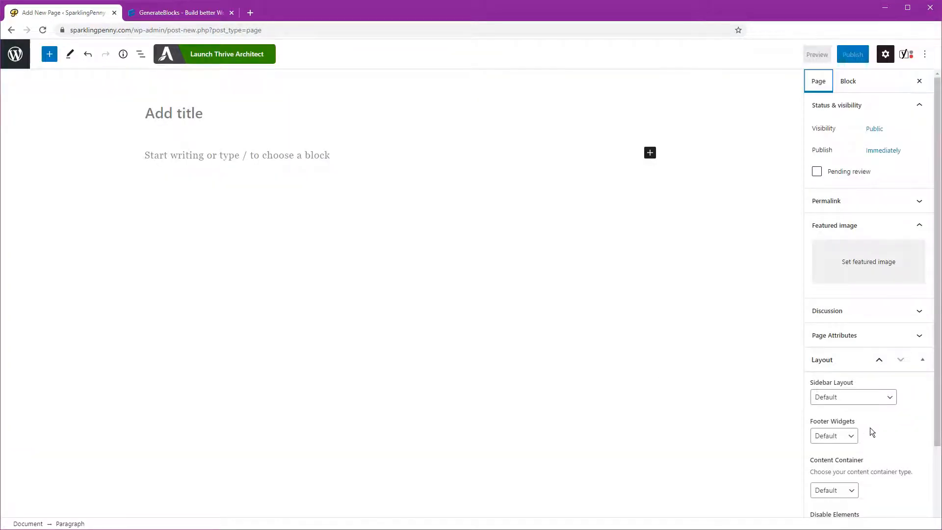
- Set the page's sidebar layout to No Sidebars and its content container to Full Width
scroll(876, 428, "down", 2)
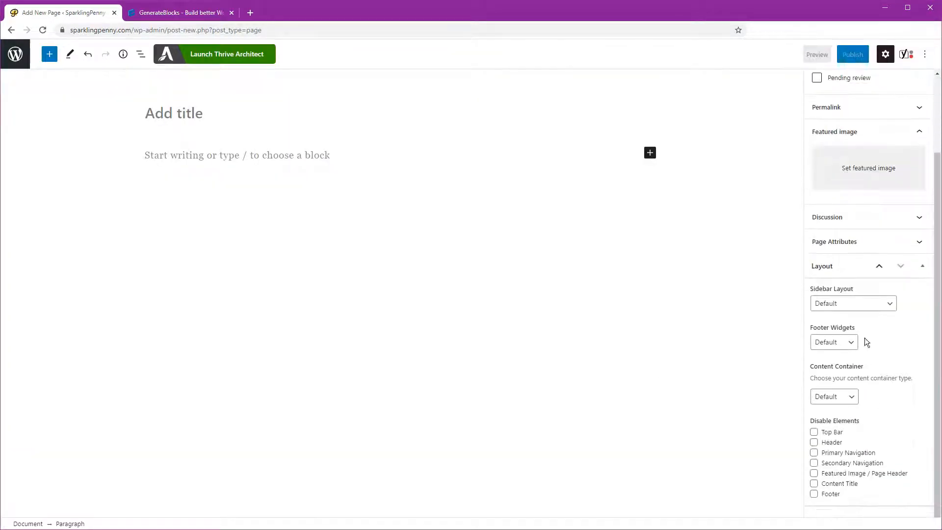
left_click(858, 309)
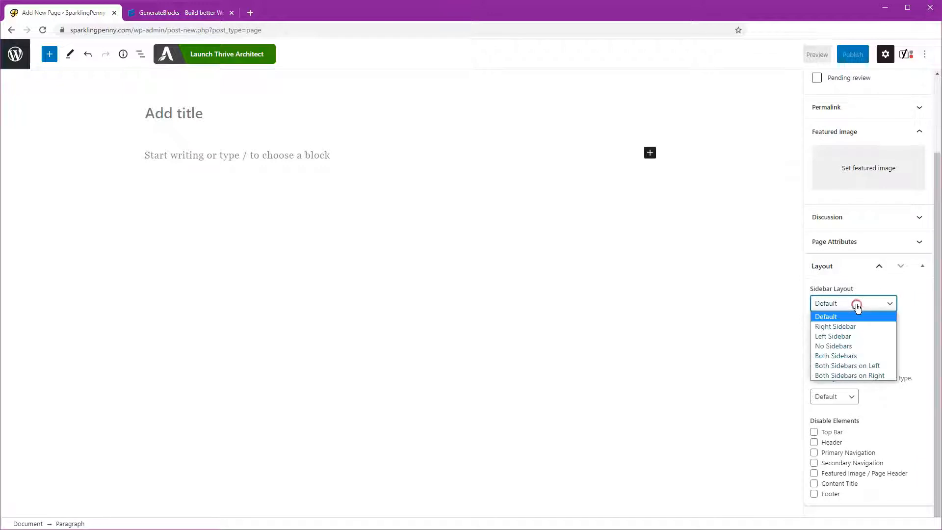
left_click(854, 347)
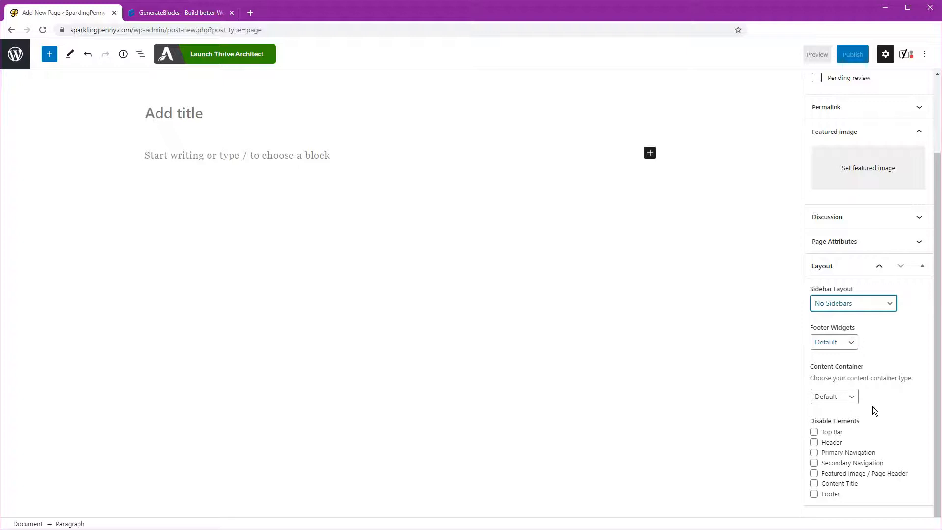
left_click(833, 398)
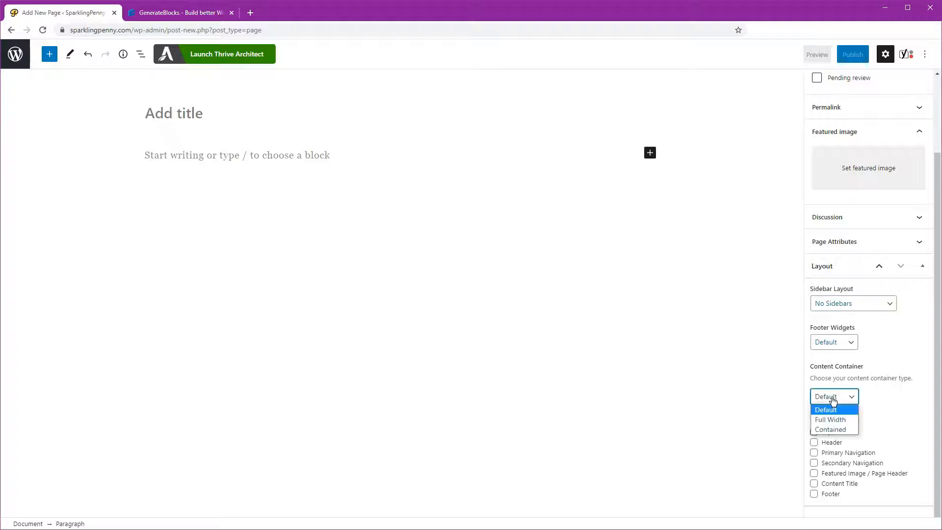
left_click(835, 420)
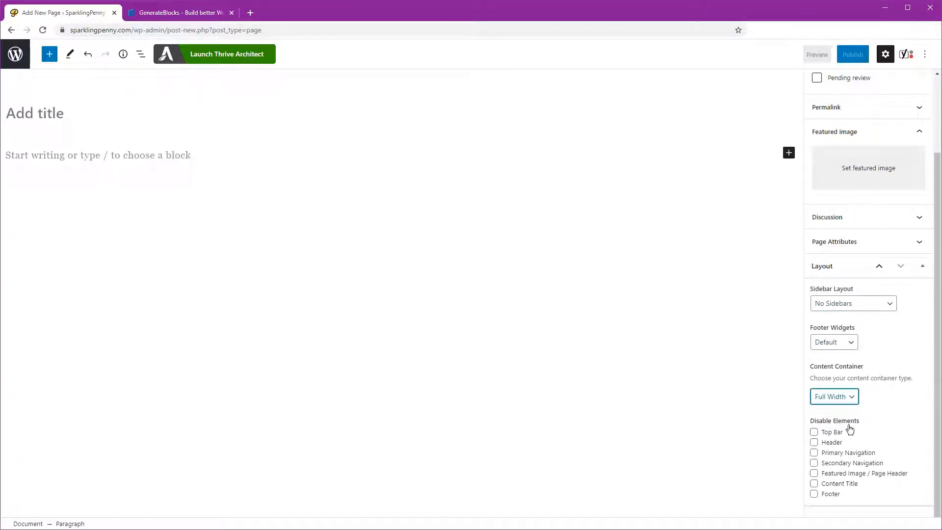
- Disable the page's top bar, header, primary and secondary navigation, featured image / page header, content title and footer
left_click(814, 432)
left_click(814, 442)
left_click(814, 453)
left_click(814, 463)
left_click(814, 473)
left_click(814, 483)
left_click(813, 493)
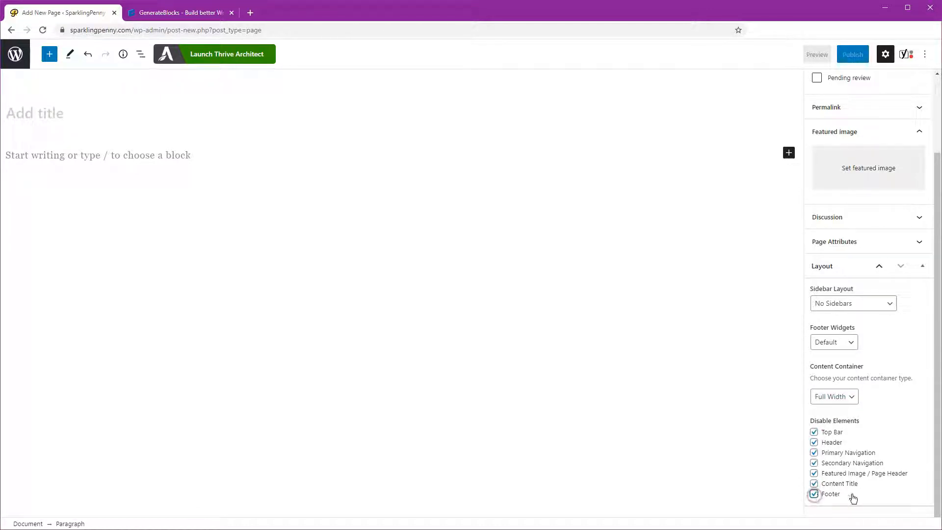
- Title the page "My landing page" and publish it
scroll(876, 489, "up", 3)
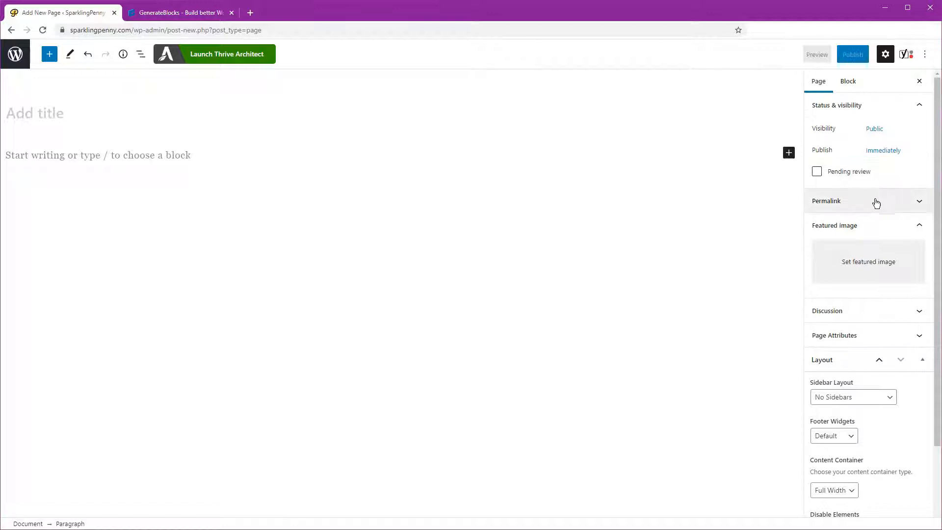
left_click(26, 111)
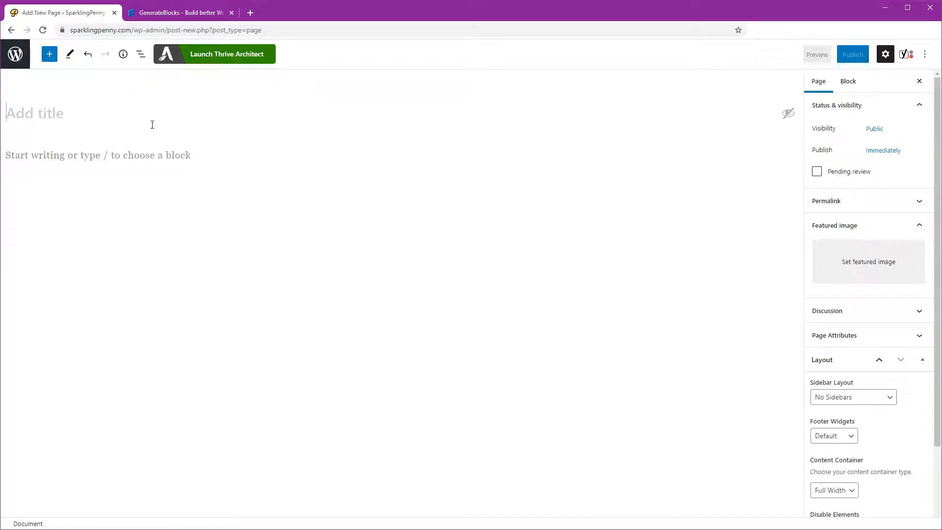
type("My landing page")
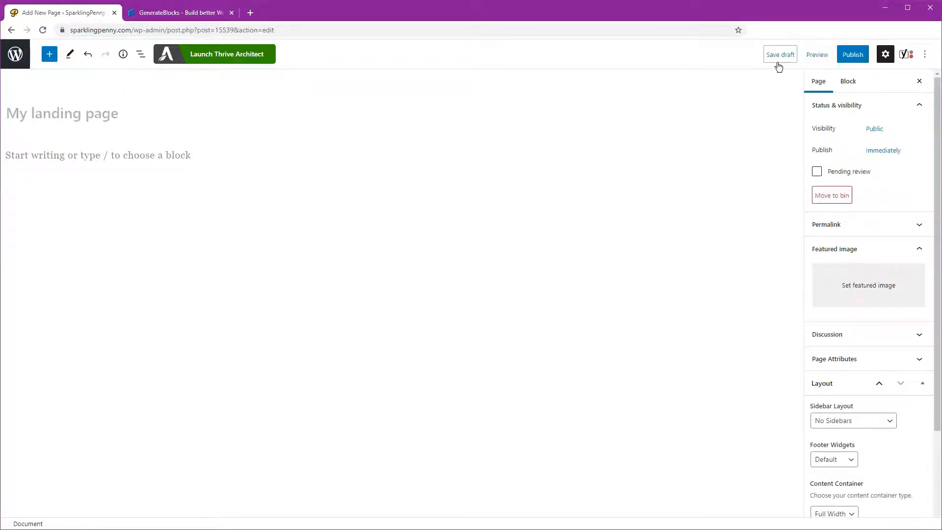
left_click(854, 55)
left_click(851, 55)
- Insert a GenerateBlocks Template Library block into the page body
left_click(127, 156)
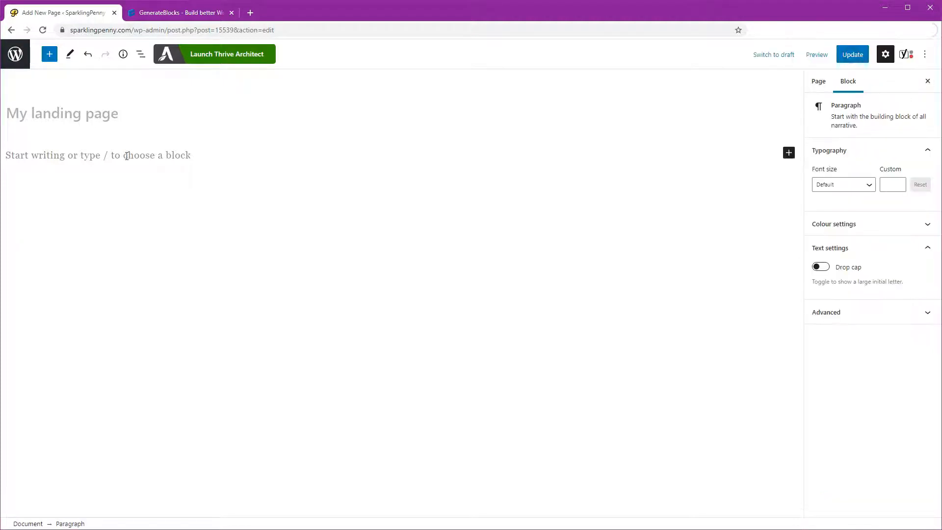
left_click(53, 157)
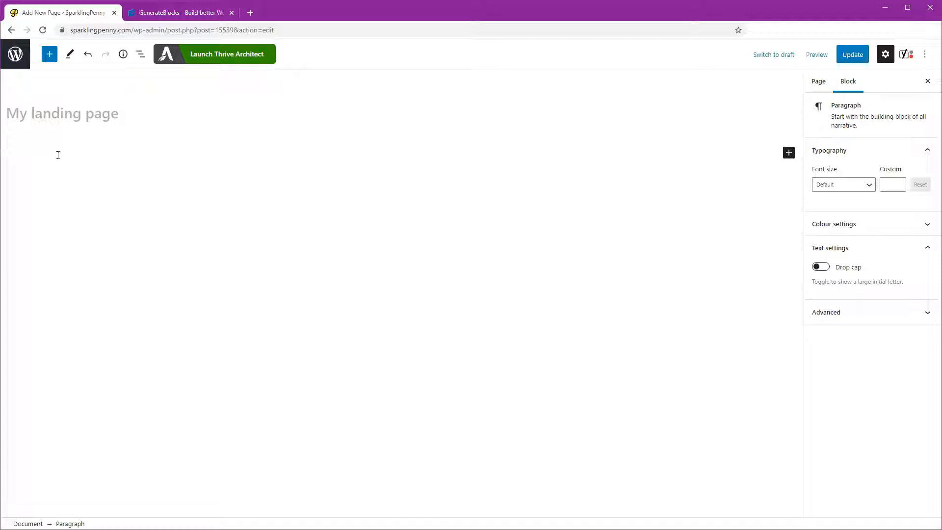
type("/template l")
key("Return")
- Browse the Call To Action and Hero template categories and insert the Hero – 16 template
left_click(239, 153)
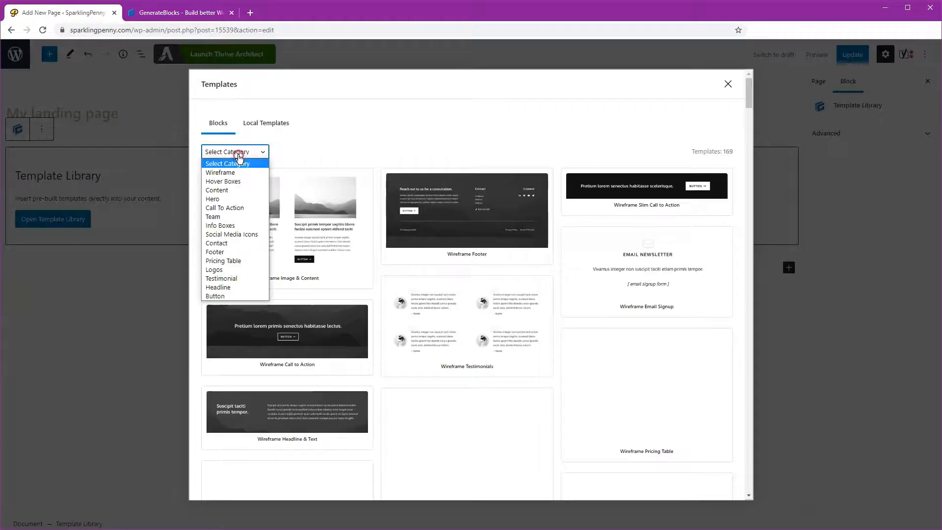
left_click(224, 207)
left_click(235, 152)
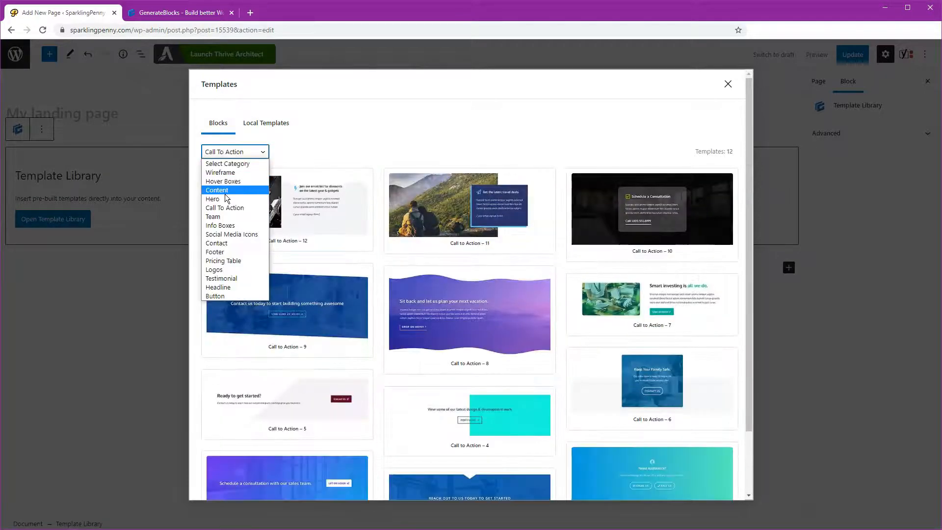
left_click(225, 198)
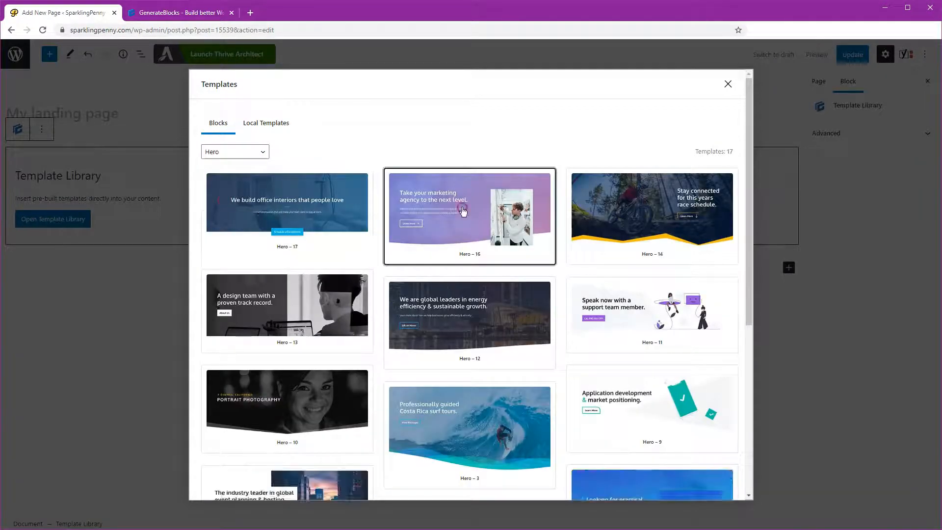
left_click(463, 211)
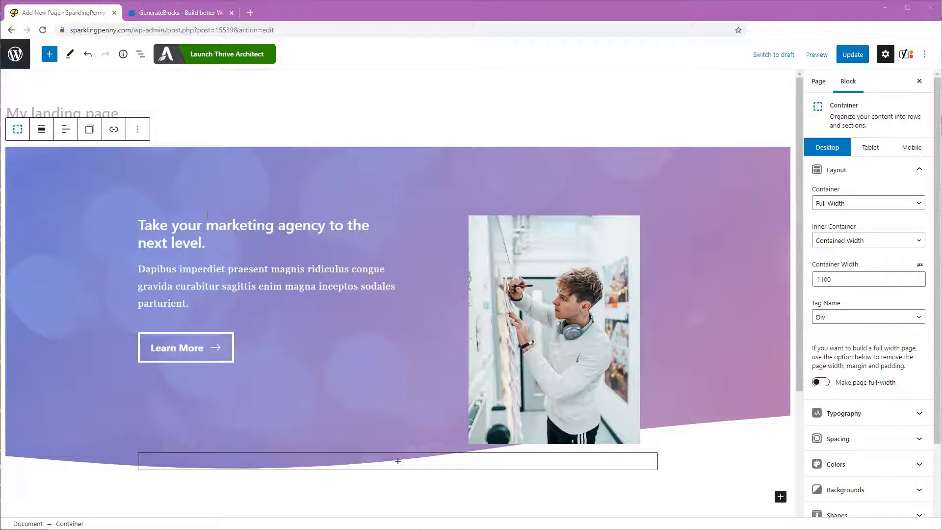
- Examine the hero's outer container layout settings: container width mode, inner container width mode and container width value
left_click(219, 192)
left_click(101, 171)
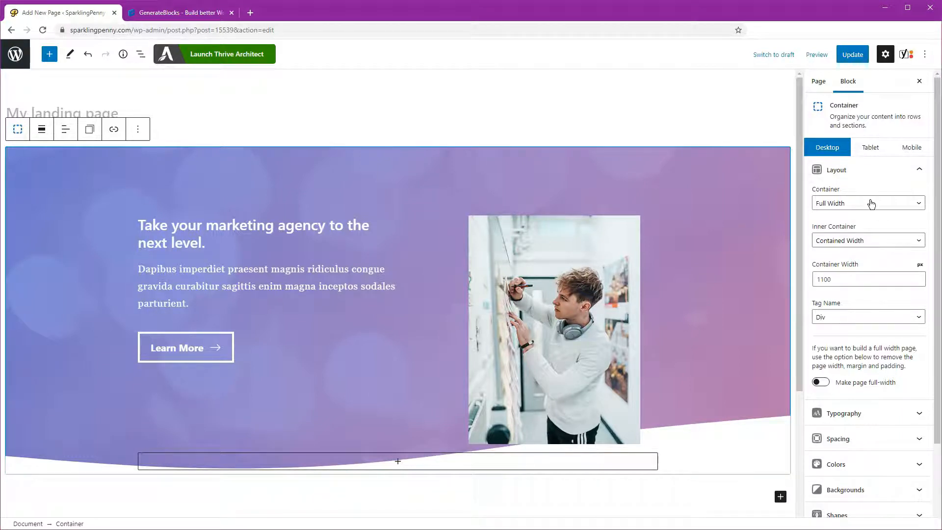
left_click(877, 242)
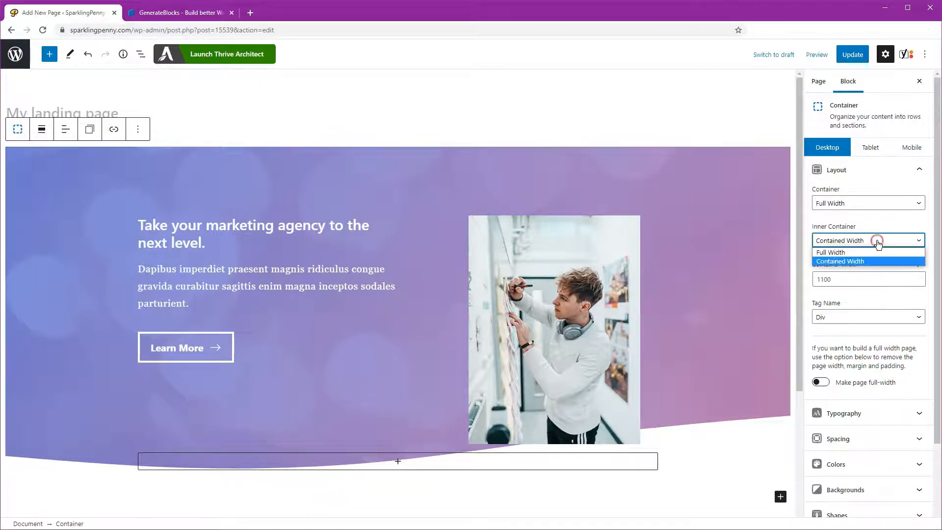
left_click(877, 241)
scroll(877, 260, "down", 1)
double_click(862, 230)
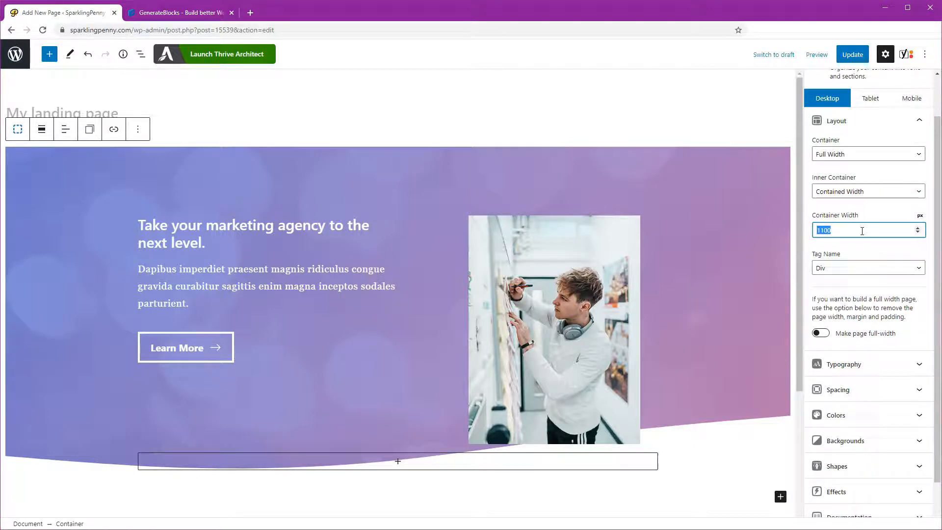
left_click(831, 230)
- Inspect the block settings of the hero's headline, its grid and the column container holding the text
left_click(163, 226)
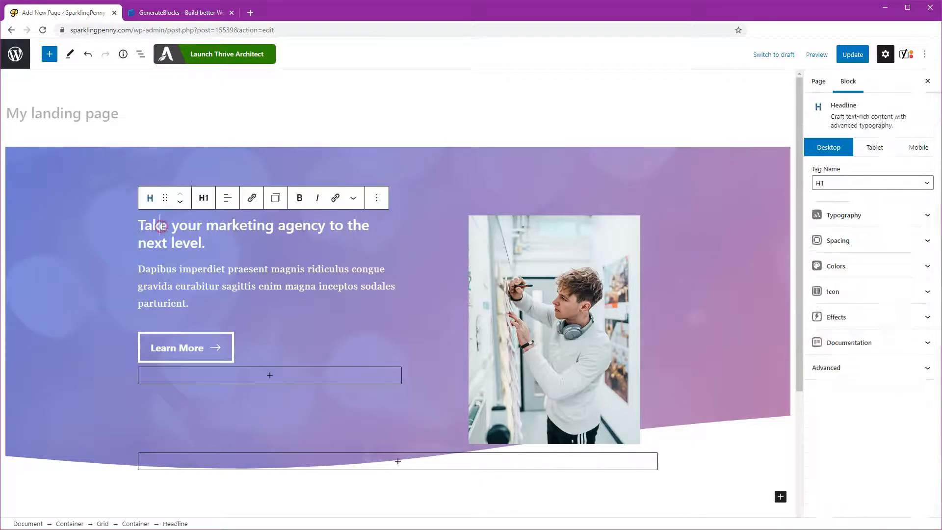
left_click(145, 169)
left_click(126, 168)
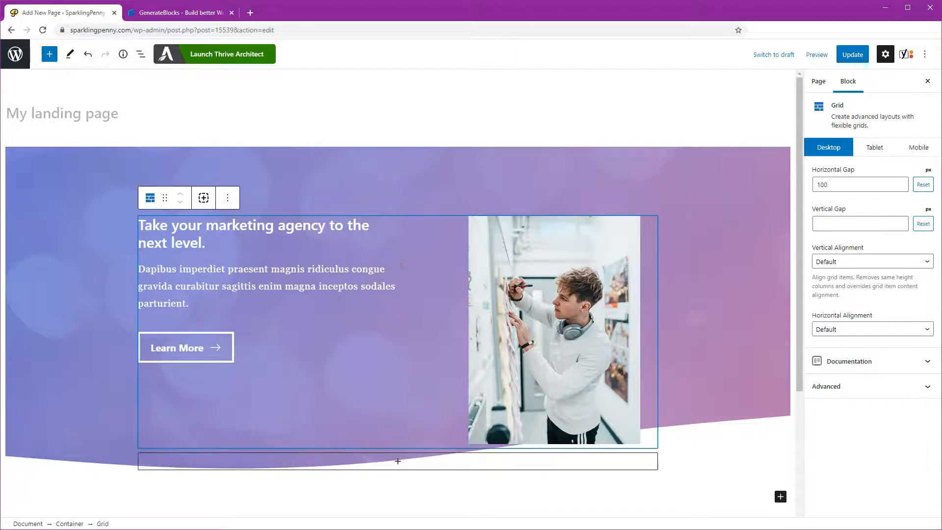
left_click(147, 226)
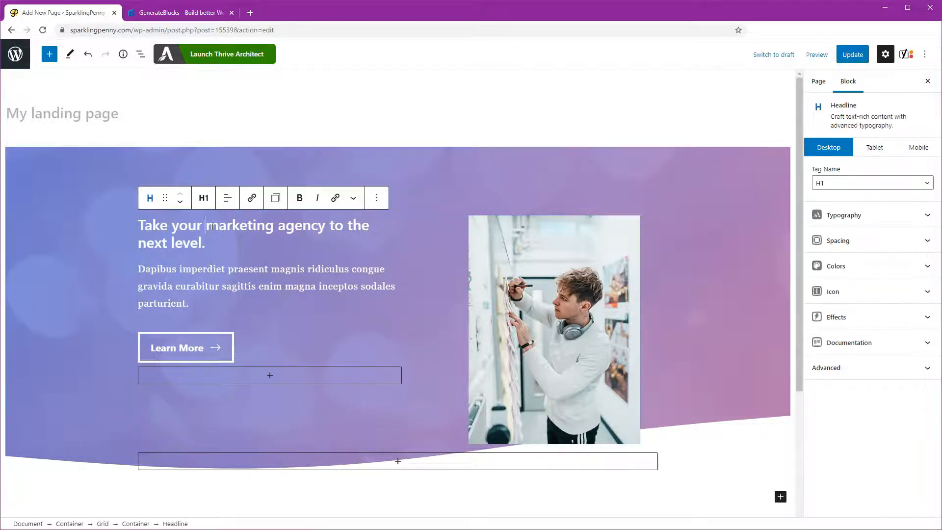
left_click(144, 164)
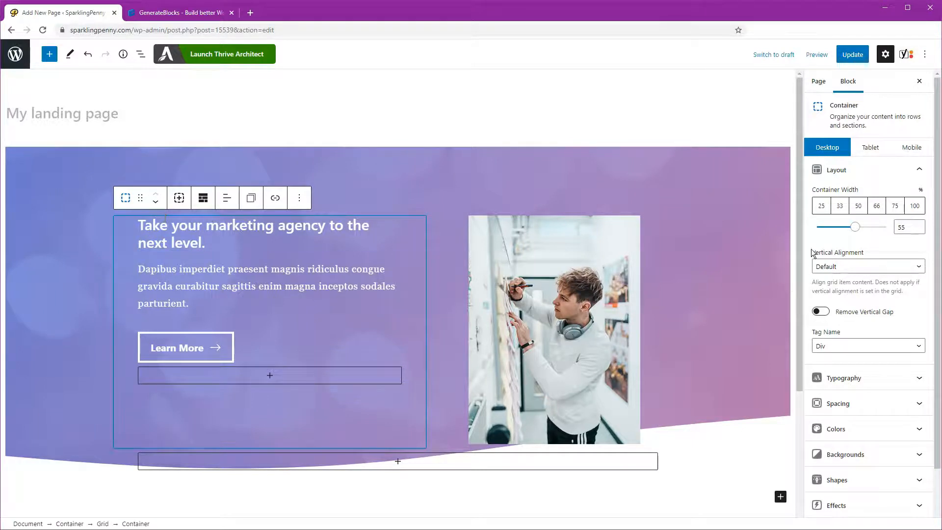
scroll(879, 304, "down", 2)
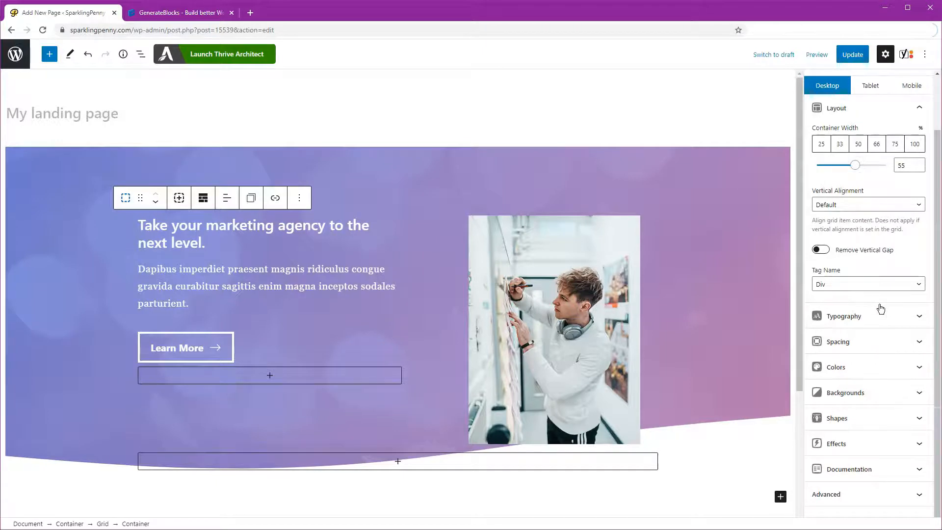
scroll(881, 308, "up", 2)
scroll(881, 308, "down", 2)
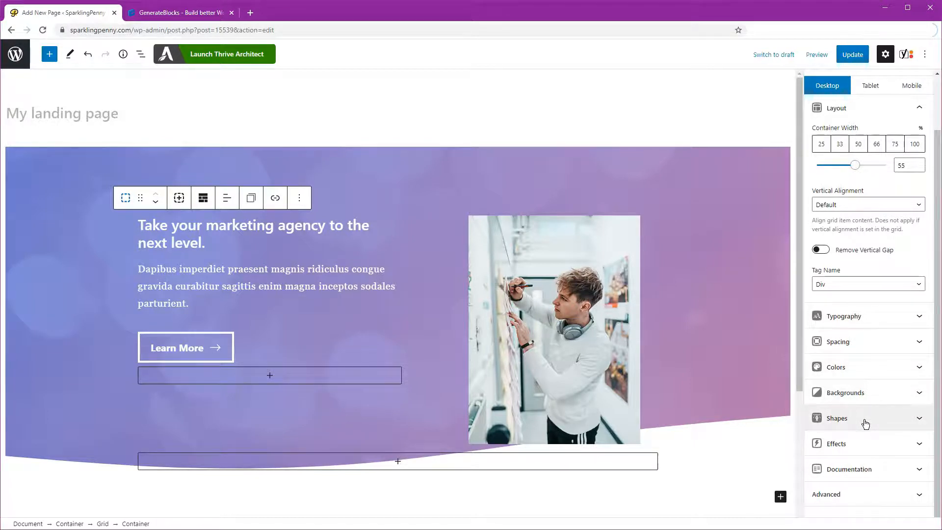
- Move the hero's image column container ahead of the text column so the image comes first
left_click(494, 201)
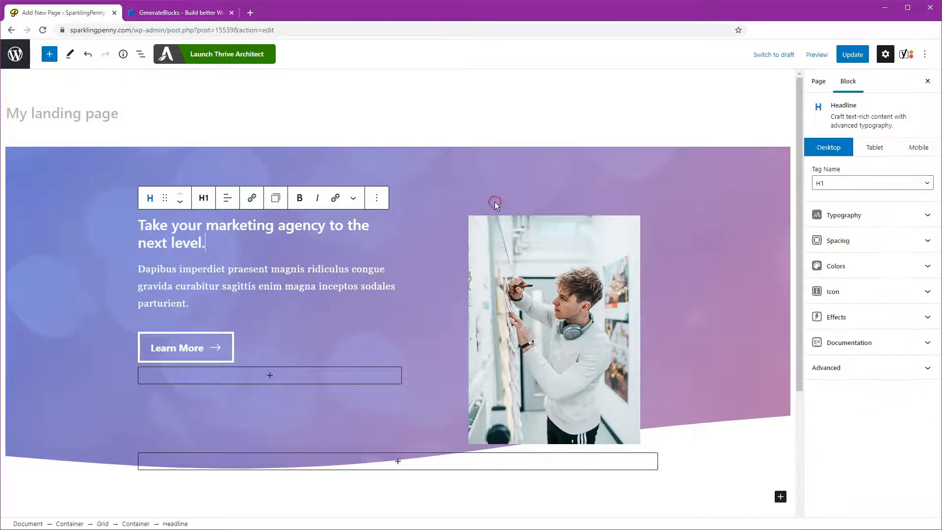
left_click(494, 201)
left_click(480, 166)
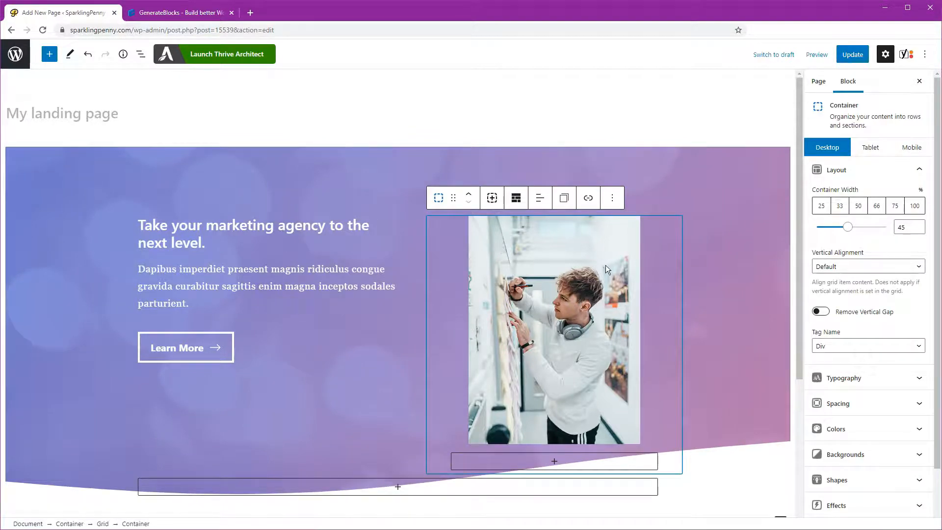
left_click(469, 196)
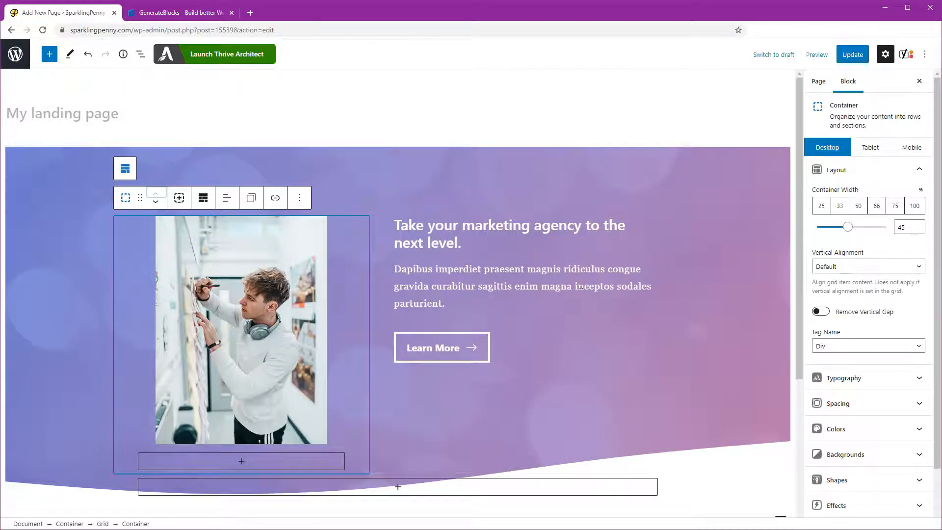
- Set the hover border colour of the hero's Learn More button to dark grey #3a3a3a
scroll(497, 269, "down", 2)
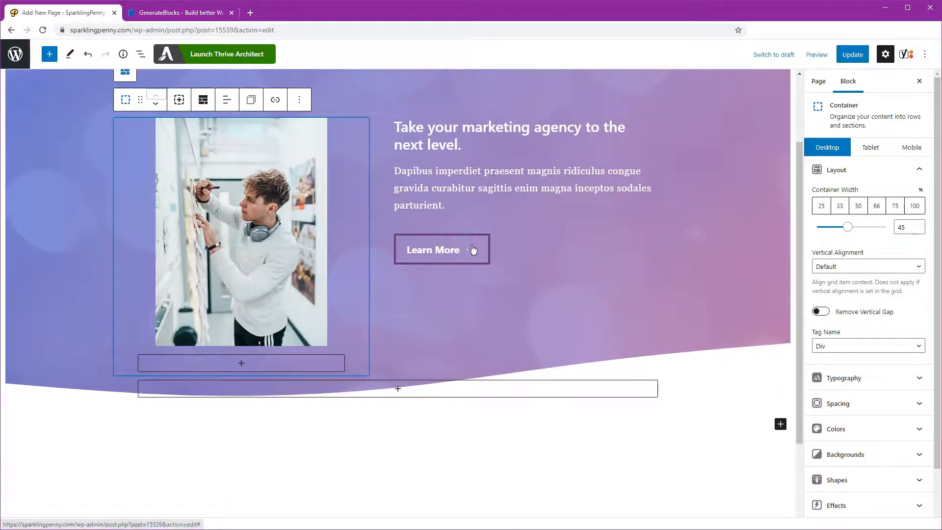
left_click(462, 248)
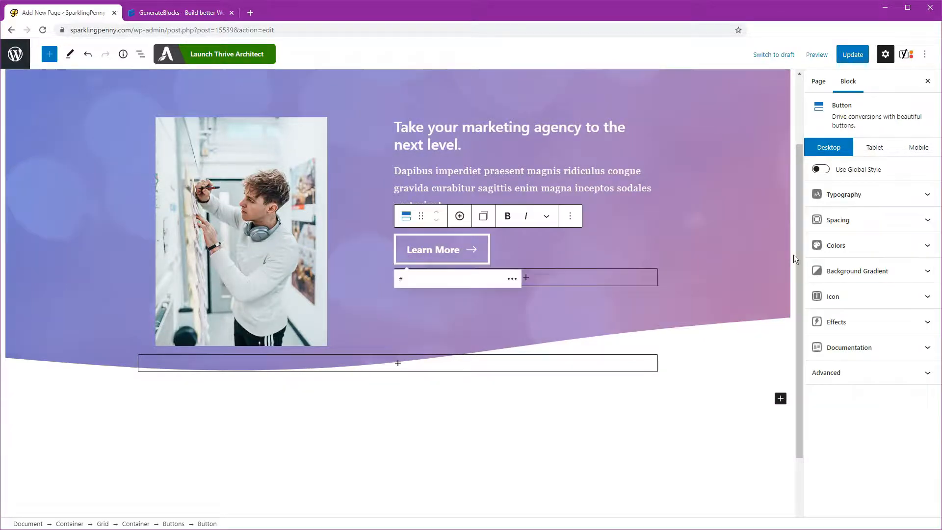
left_click(852, 225)
left_click(853, 221)
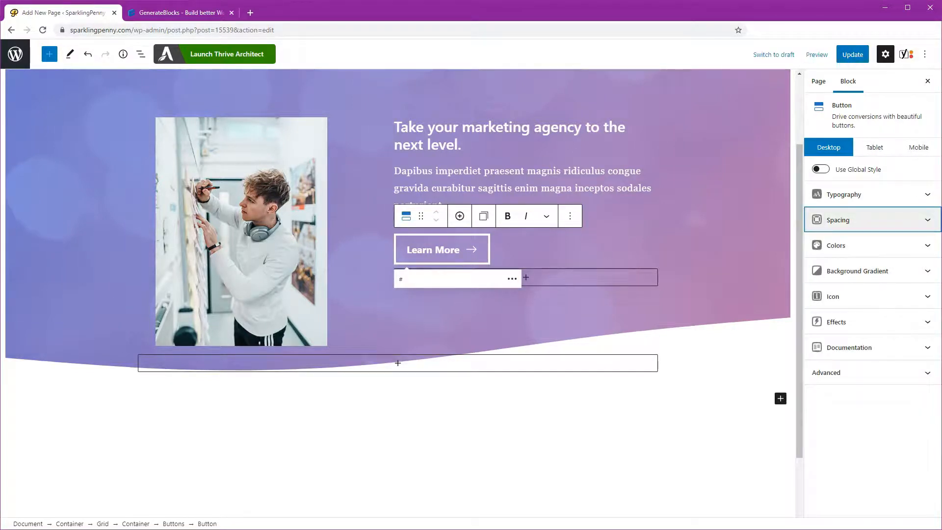
left_click(866, 245)
left_click(903, 269)
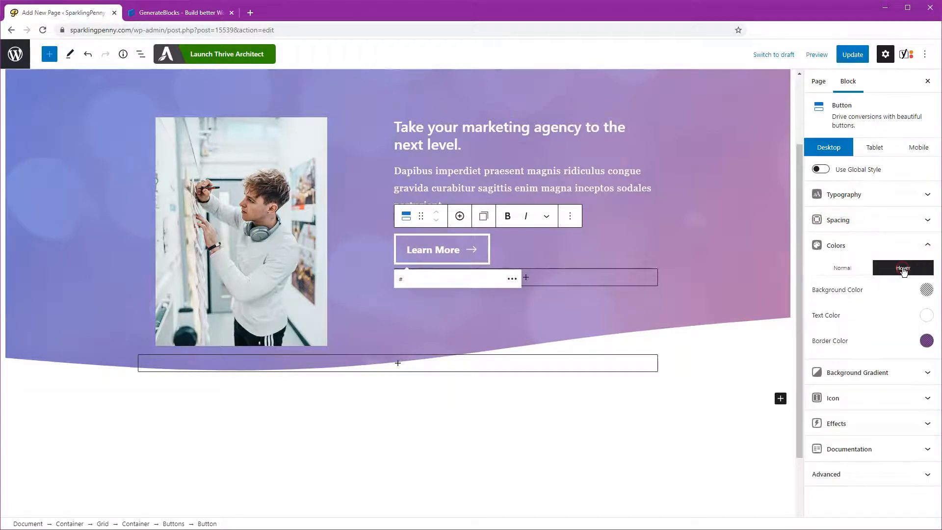
left_click(927, 340)
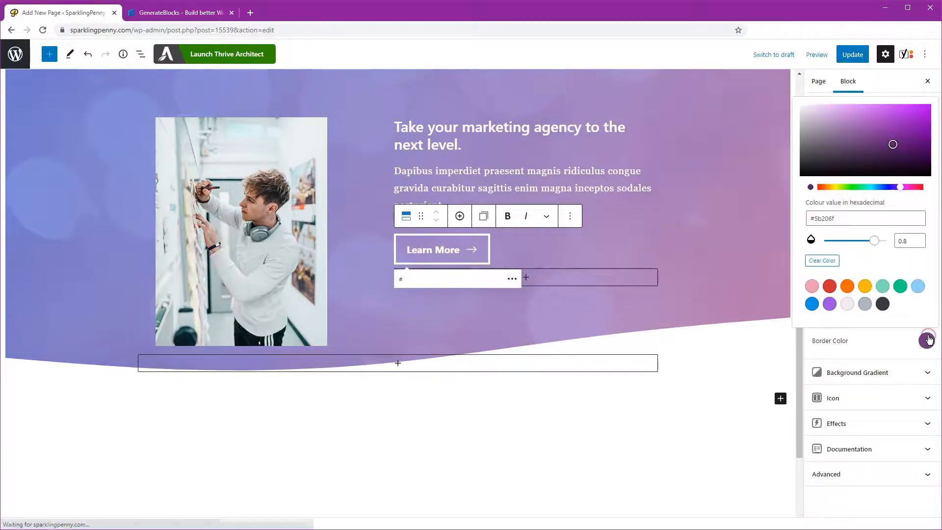
left_click(883, 304)
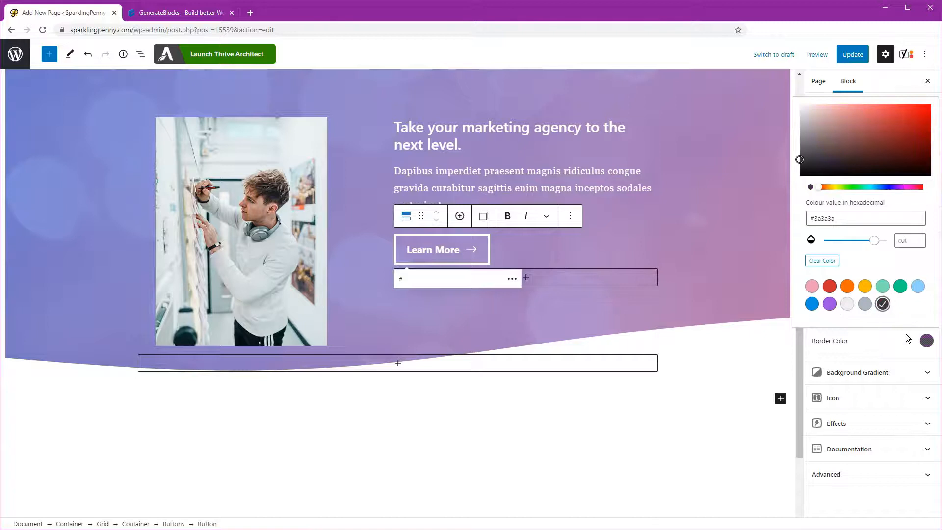
left_click(884, 344)
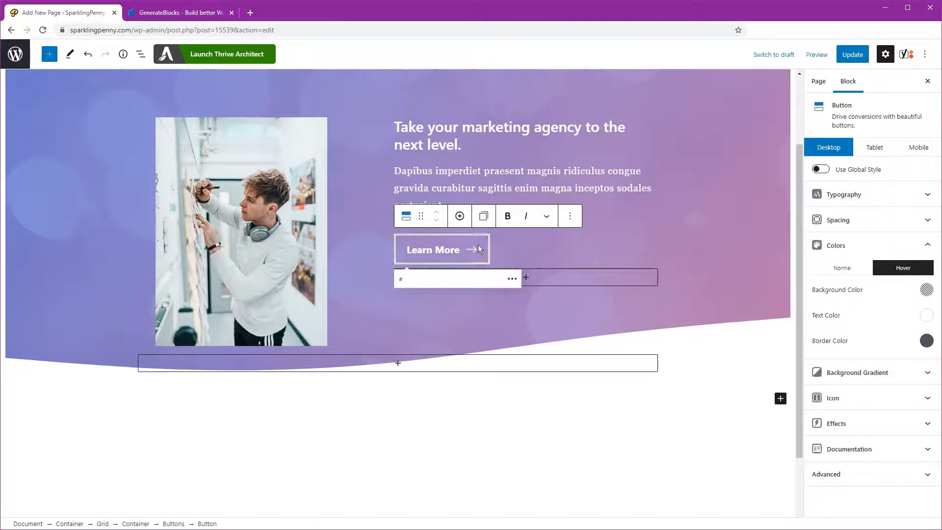
- Add a Template Library block below the hero and insert the Wireframe Image & Content template
left_click(663, 280)
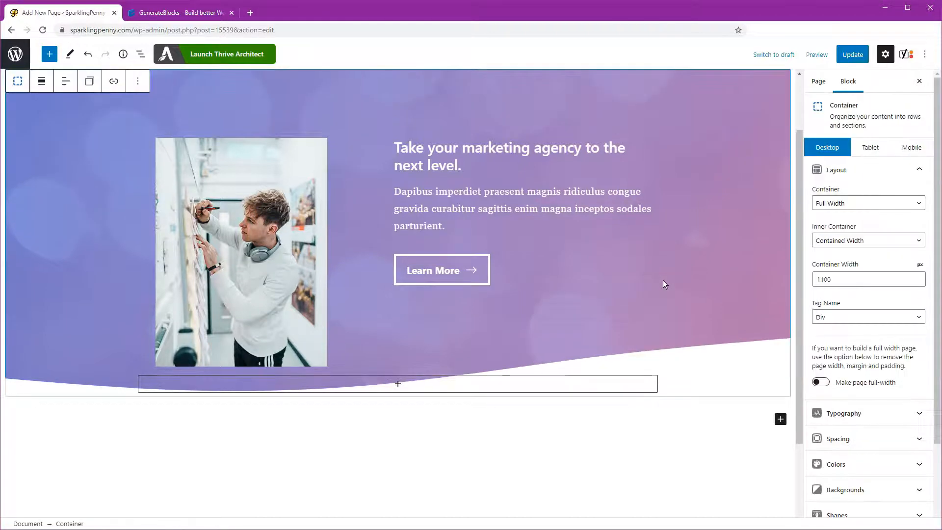
left_click(780, 419)
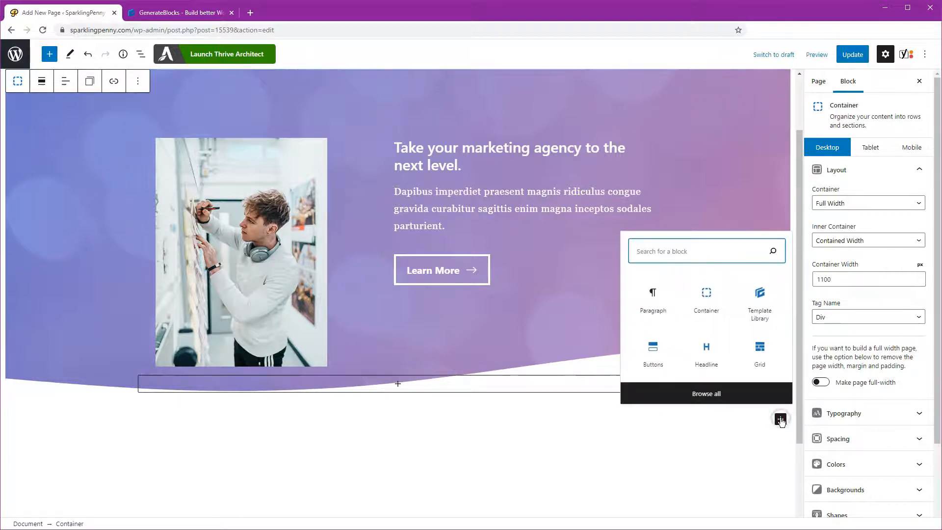
left_click(761, 300)
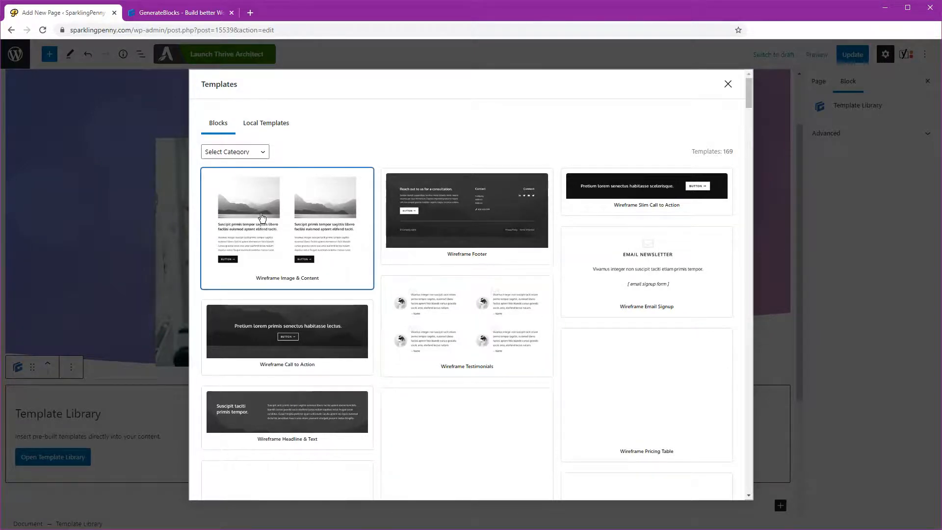
left_click(278, 212)
- Apply the Pink-Button global style to the button in the second column of the image and content section
scroll(468, 386, "down", 2)
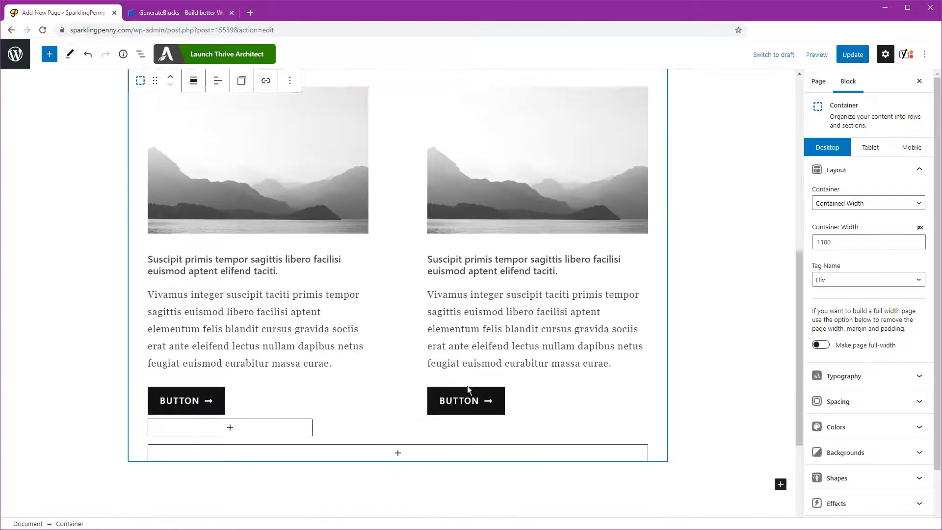
left_click(479, 398)
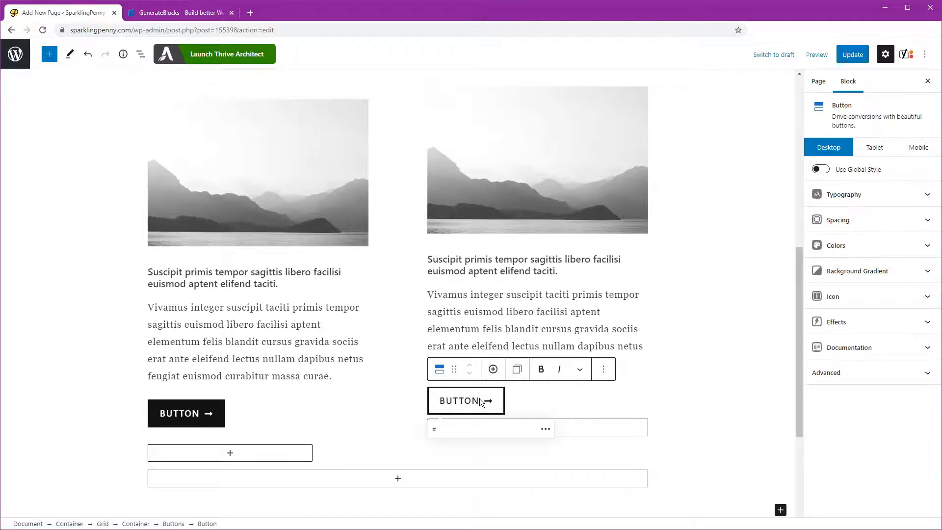
left_click(818, 170)
left_click(829, 191)
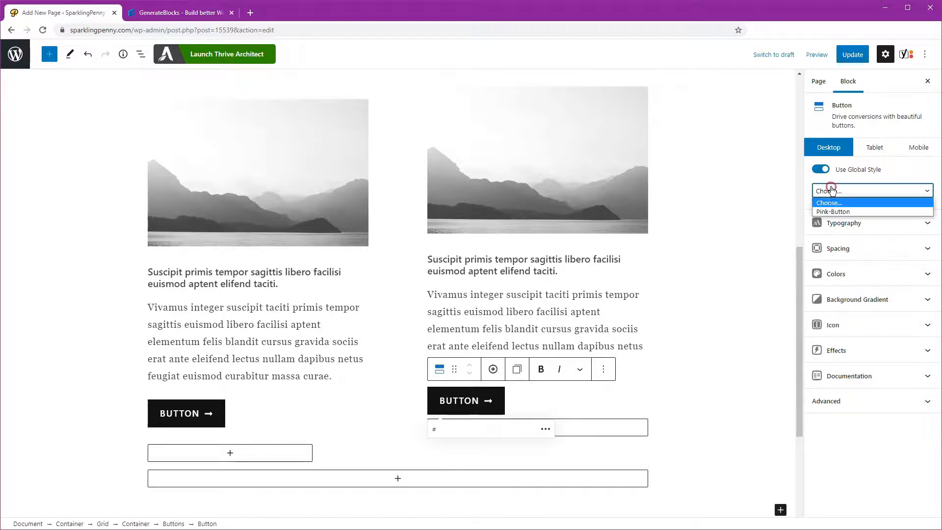
left_click(833, 212)
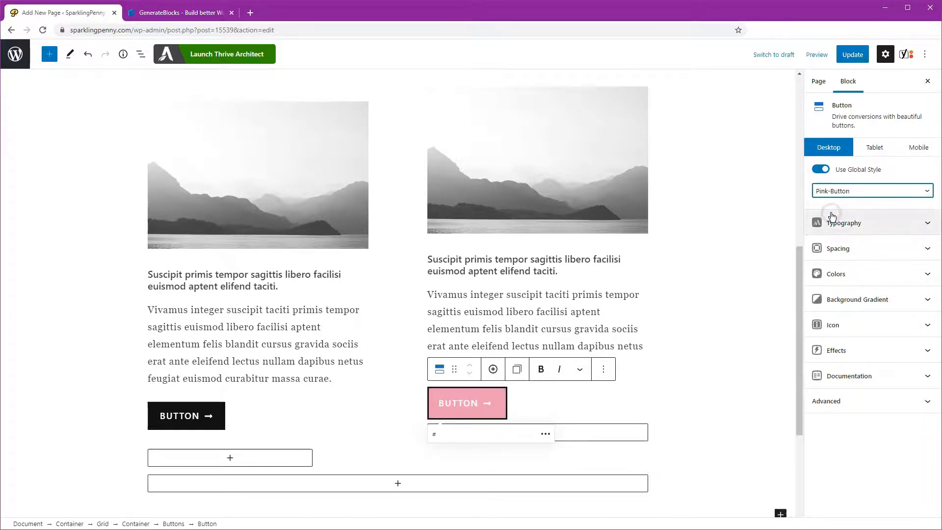
- Apply the Pink-Button global style to the button in the first column of the image and content section
left_click(206, 411)
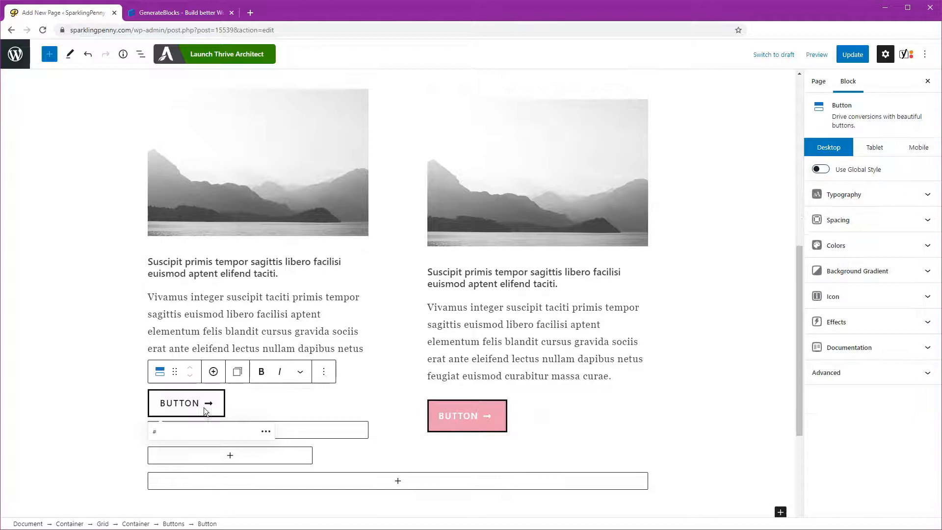
left_click(821, 169)
left_click(829, 191)
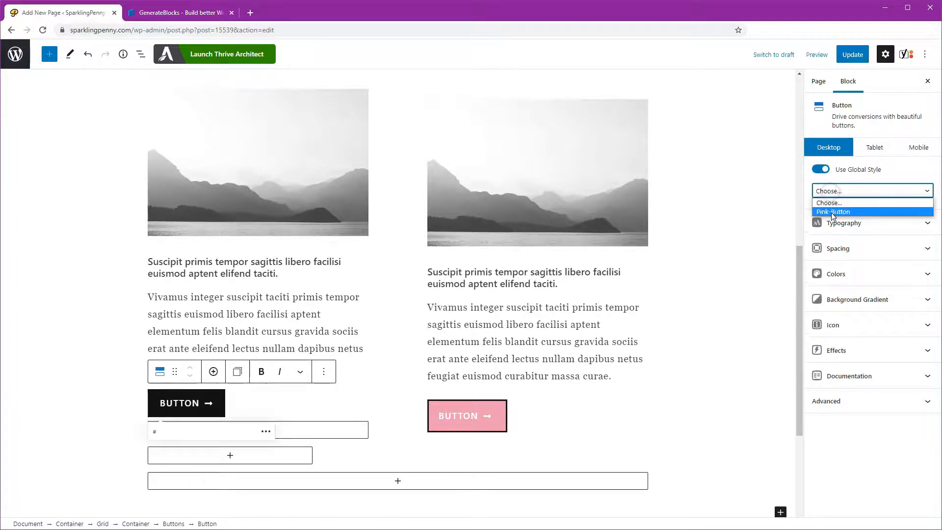
left_click(832, 212)
left_click(741, 438)
- Set Color Two of the hero container's background gradient to pink #ed9cb2
scroll(710, 423, "up", 8)
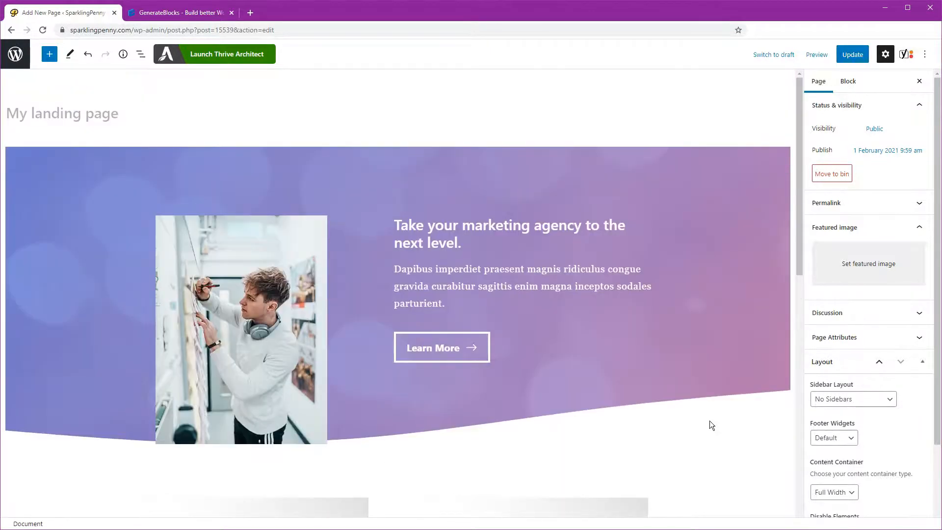
left_click(717, 370)
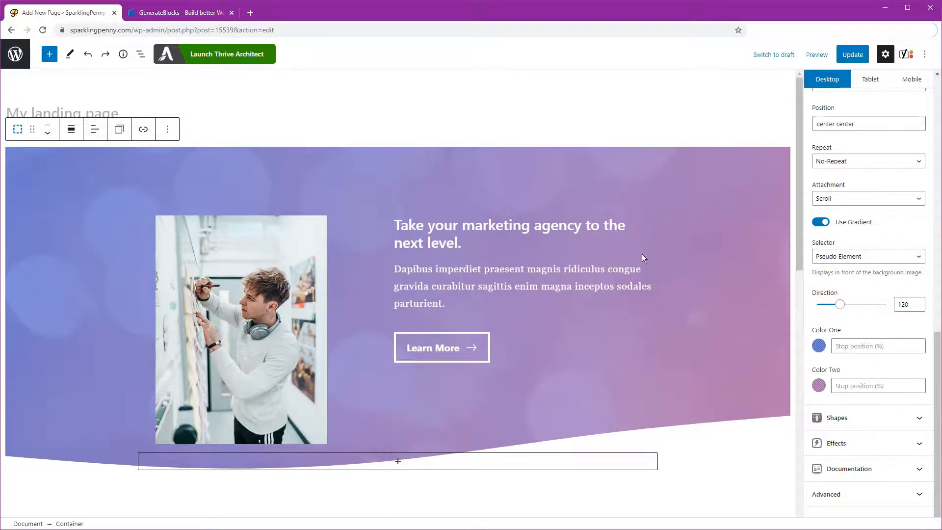
left_click(727, 252)
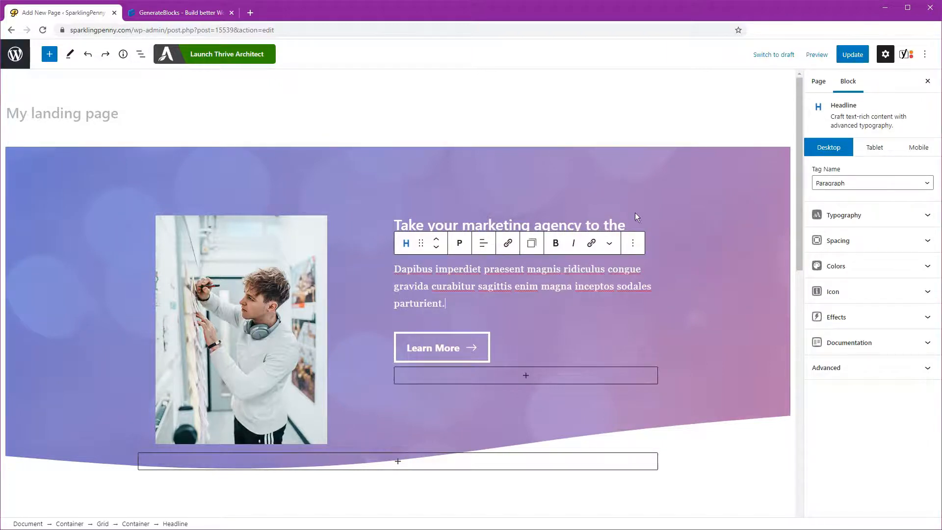
left_click(49, 154)
scroll(858, 325, "down", 2)
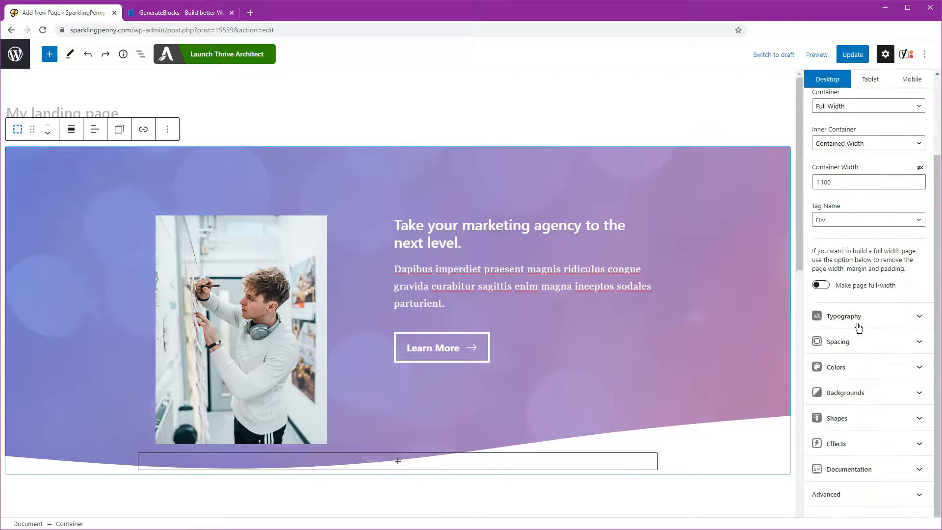
left_click(877, 391)
scroll(875, 391, "down", 4)
scroll(872, 374, "up", 1)
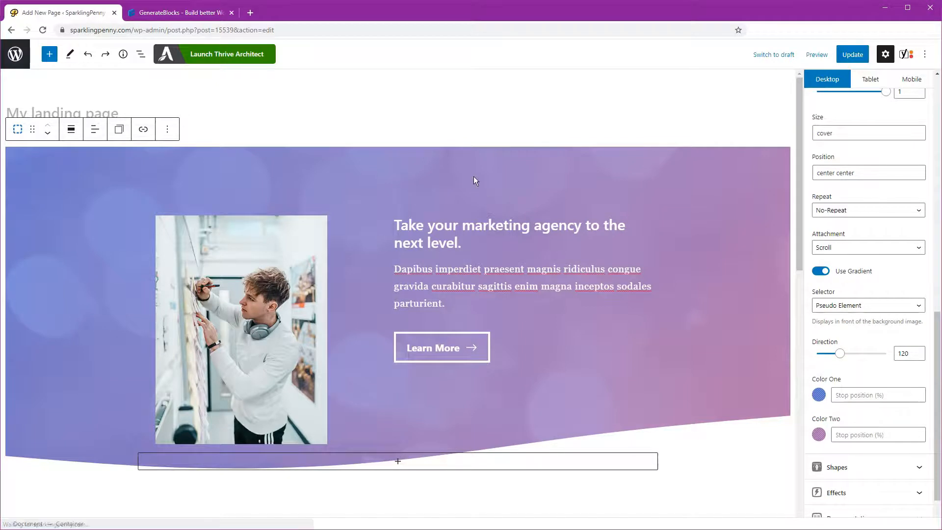
scroll(840, 372, "down", 1)
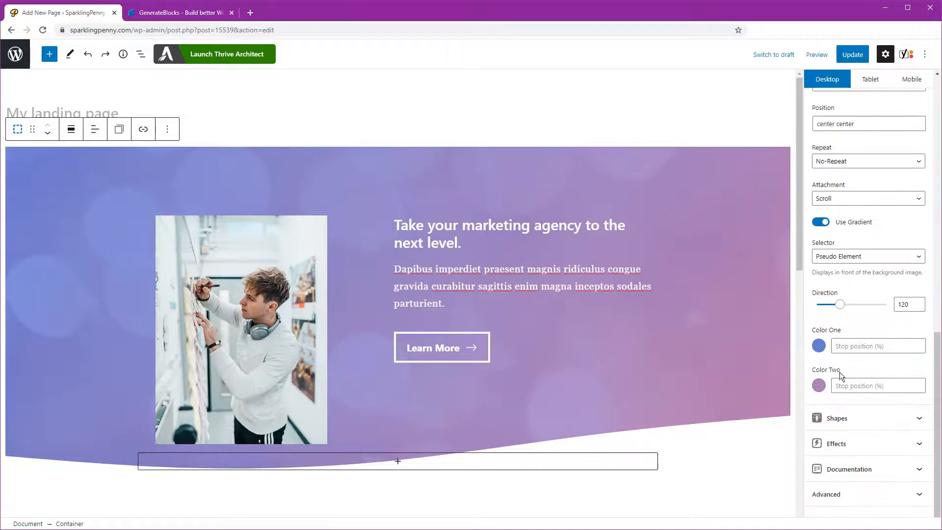
left_click(818, 386)
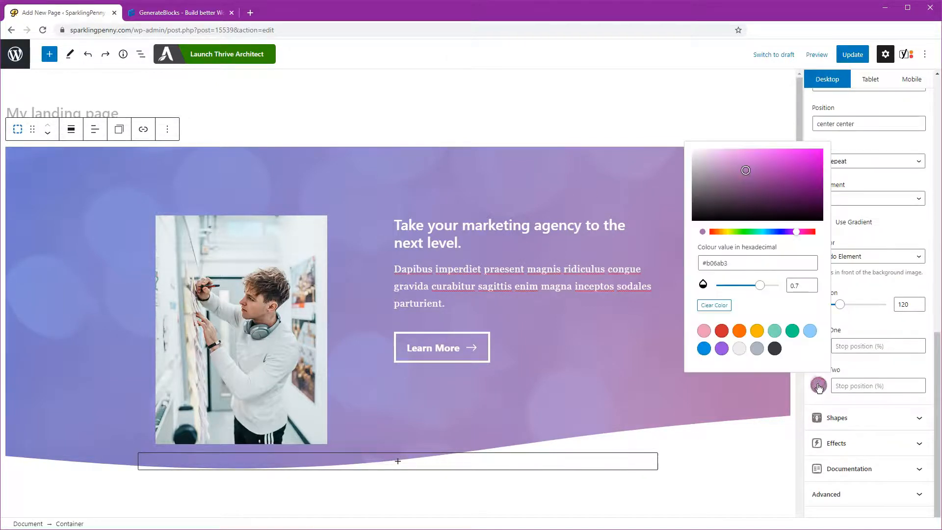
left_click(705, 332)
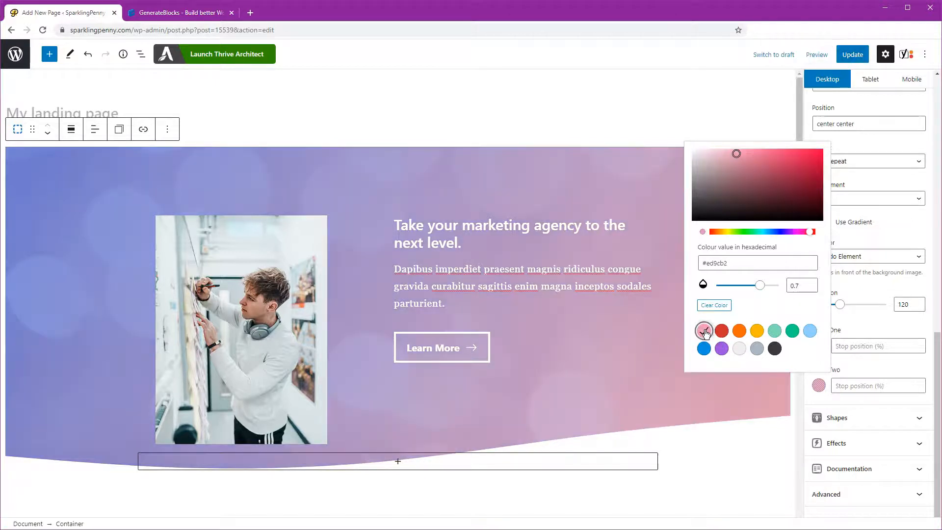
- Set Color One of the hero container's background gradient to light grey #eeeeee
left_click(864, 363)
left_click(818, 346)
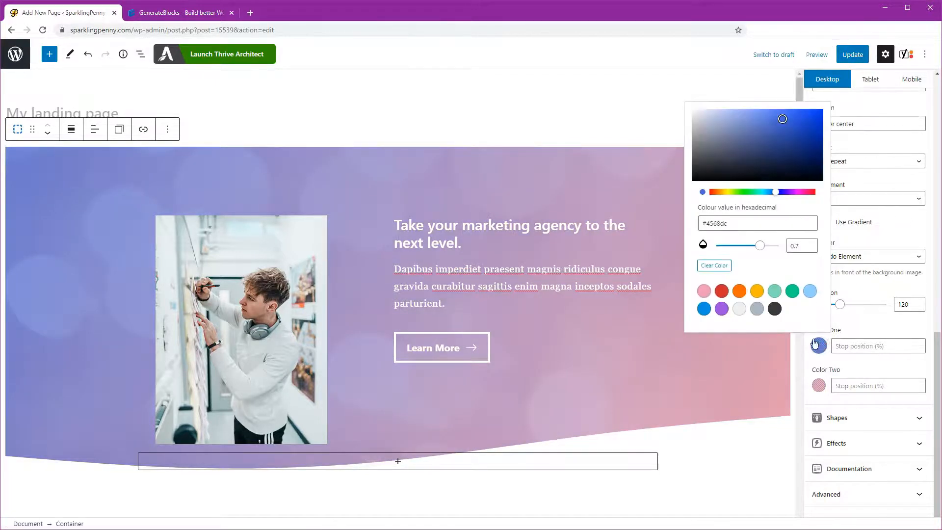
left_click(740, 309)
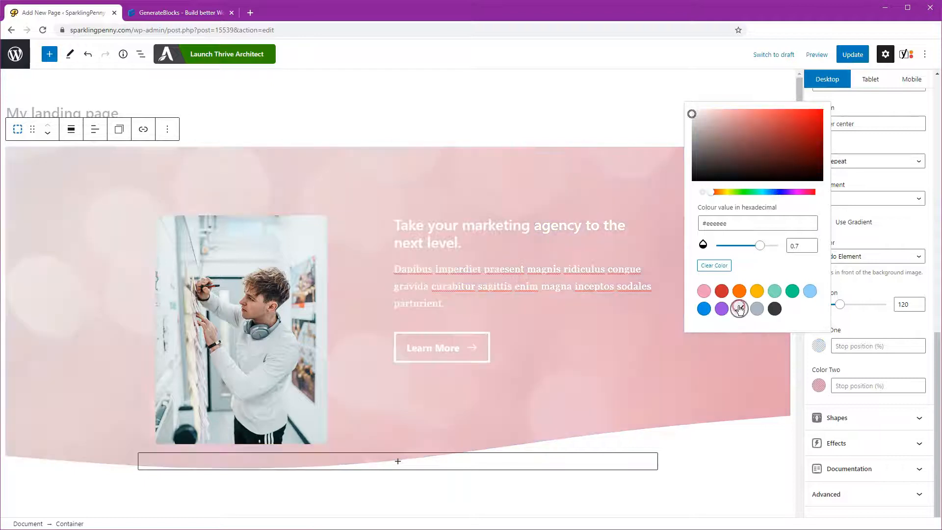
- Add a Template Library block below the image and content section and insert the Wireframe Testimonials template
scroll(716, 385, "down", 7)
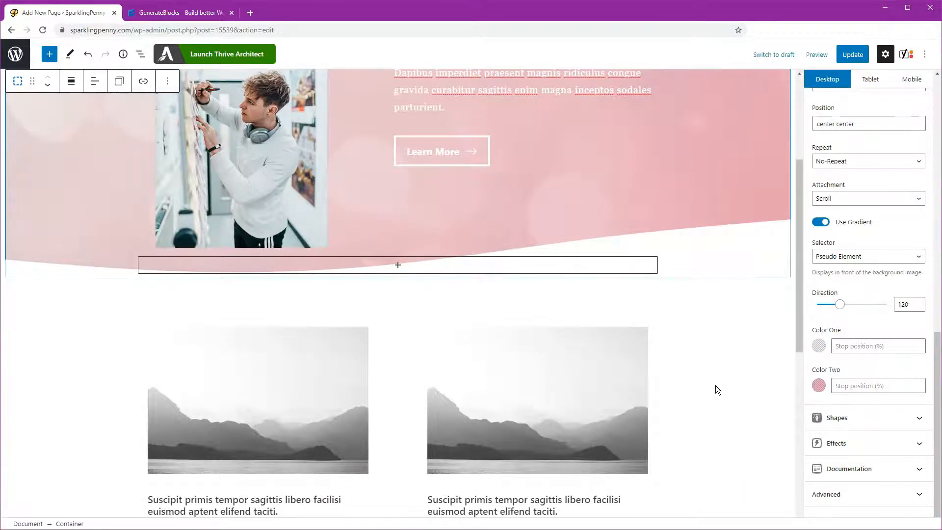
scroll(715, 386, "up", 8)
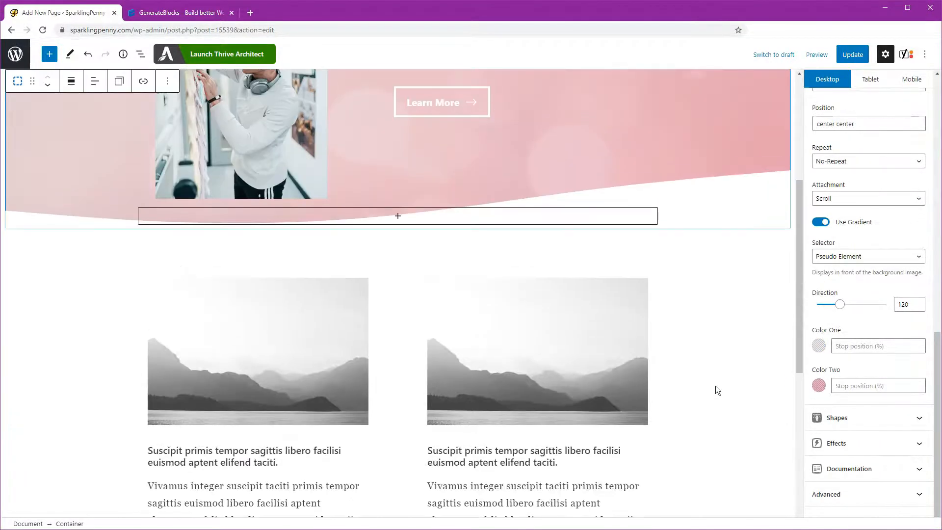
scroll(715, 388, "up", 1)
scroll(716, 388, "down", 7)
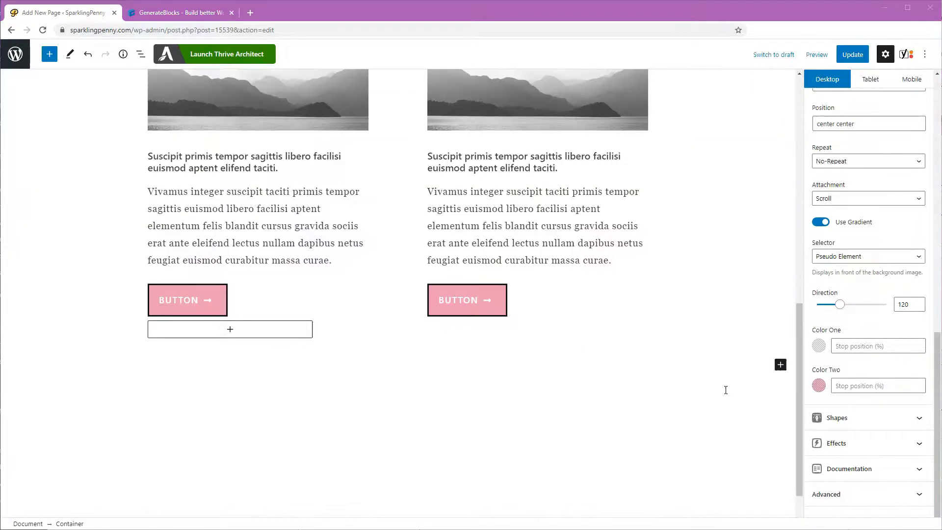
left_click(781, 365)
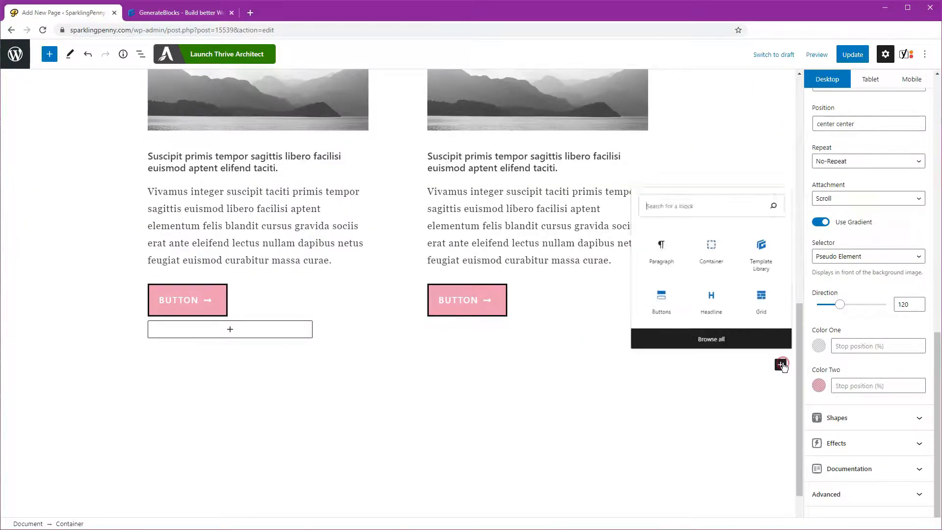
left_click(765, 248)
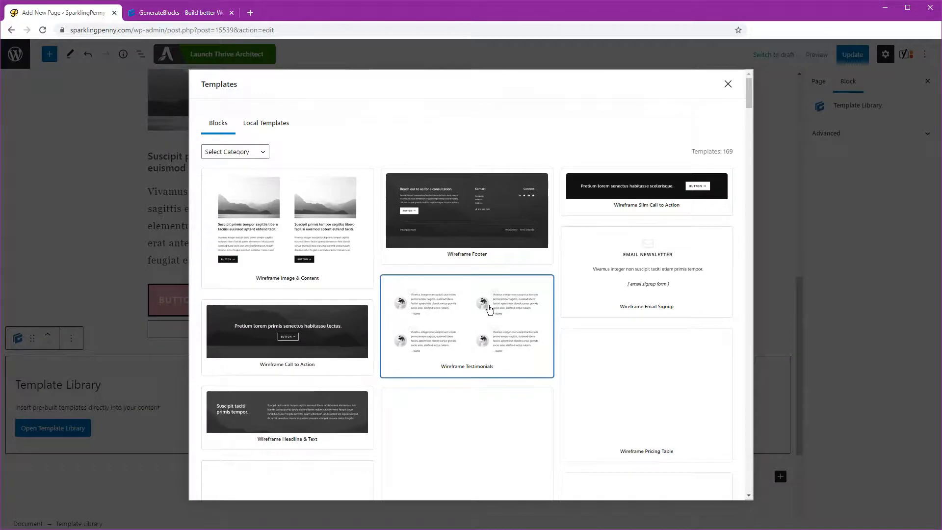
left_click(489, 309)
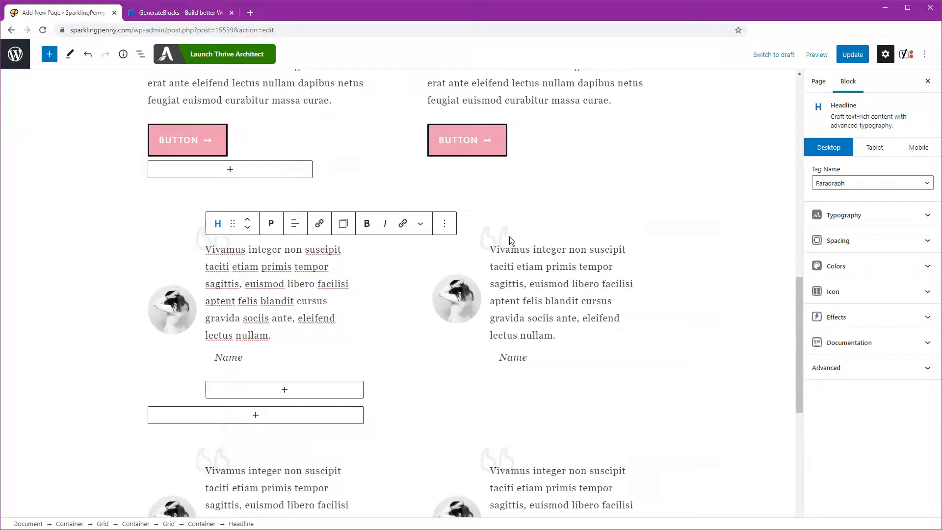
- Set the icon color of the quote mark in the first row's second testimonial to pink #ed9cb2
left_click(509, 237)
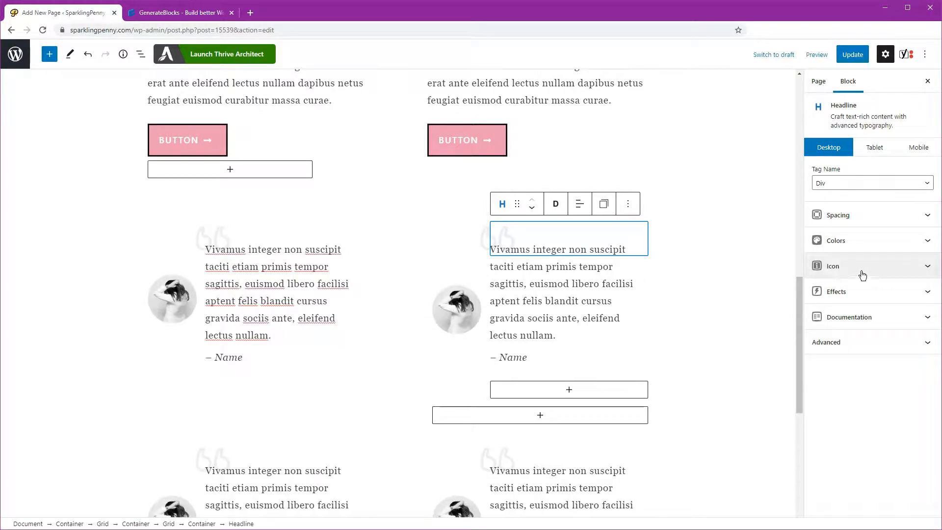
left_click(864, 241)
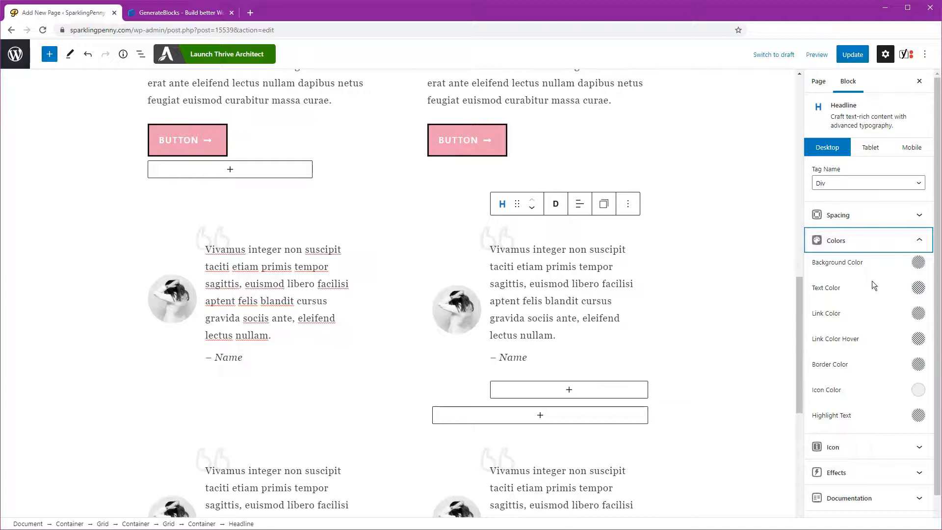
left_click(918, 390)
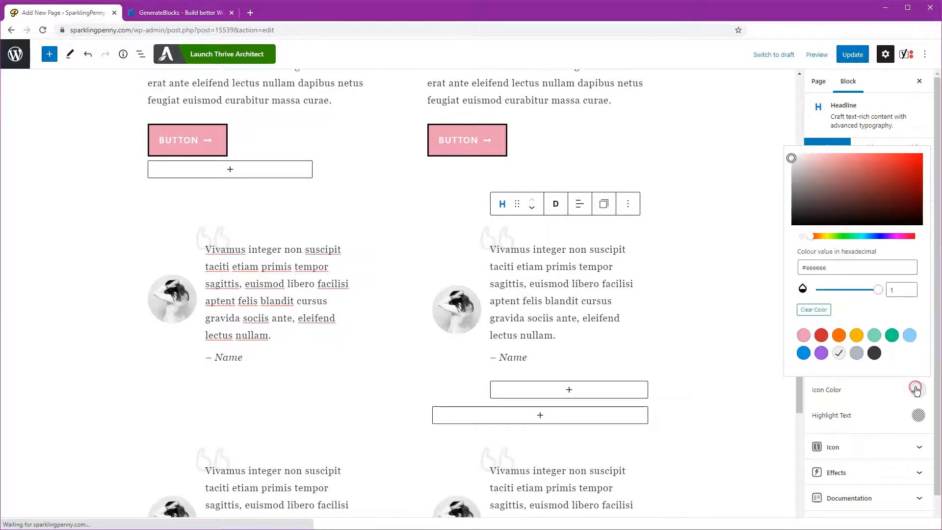
left_click(804, 336)
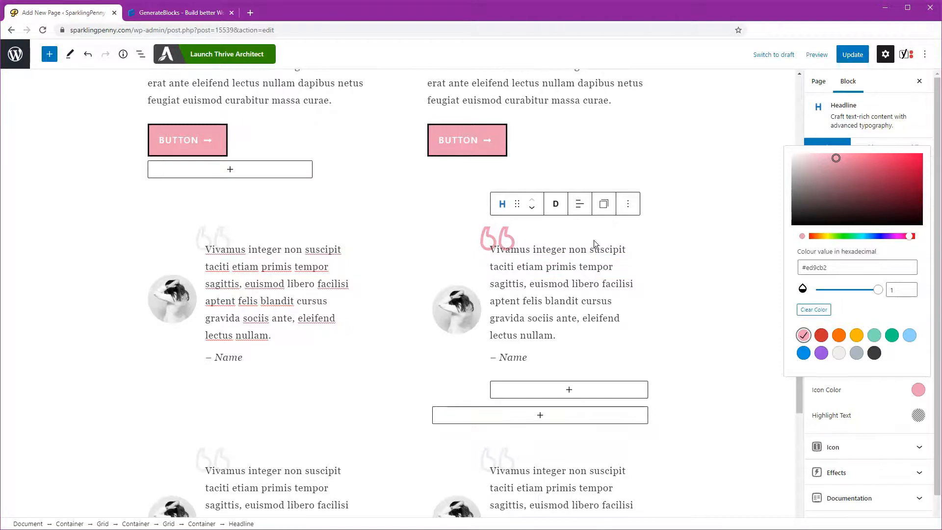
- Copy the pink quote mark's styles and paste them onto the quote mark of the first row's first testimonial
left_click(604, 209)
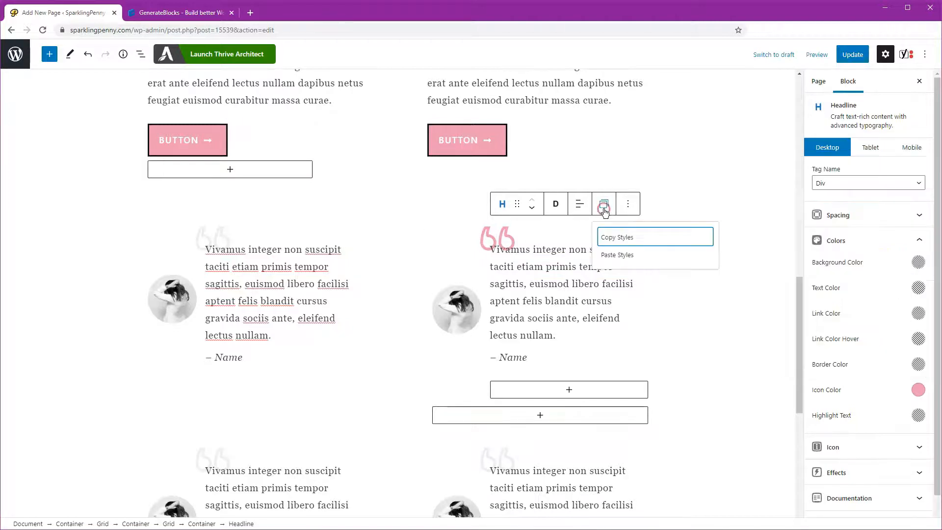
left_click(609, 238)
left_click(217, 244)
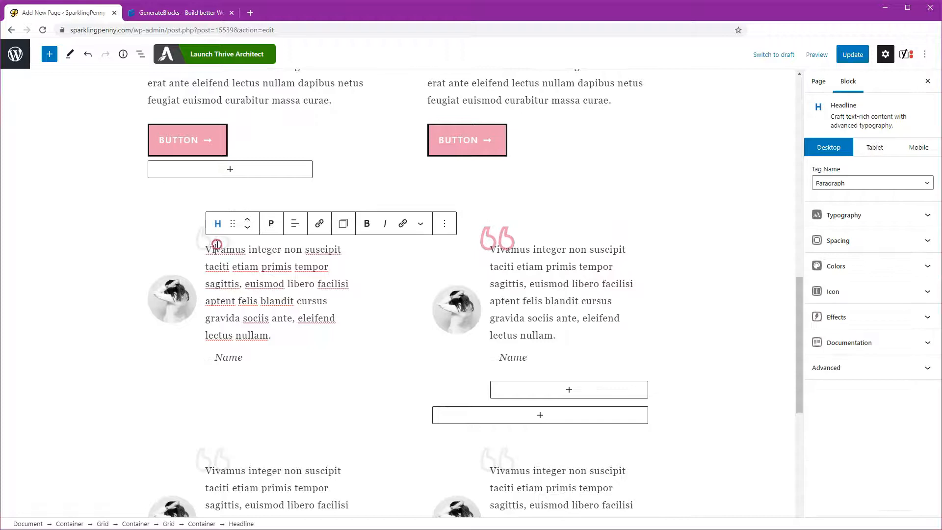
left_click(345, 220)
left_click(352, 260)
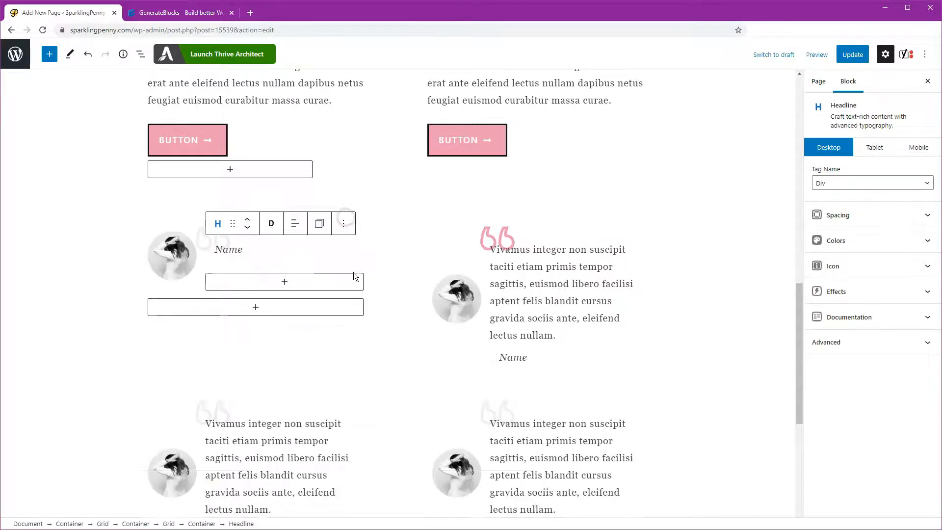
key("ctrl+z")
key("ctrl+shift+z")
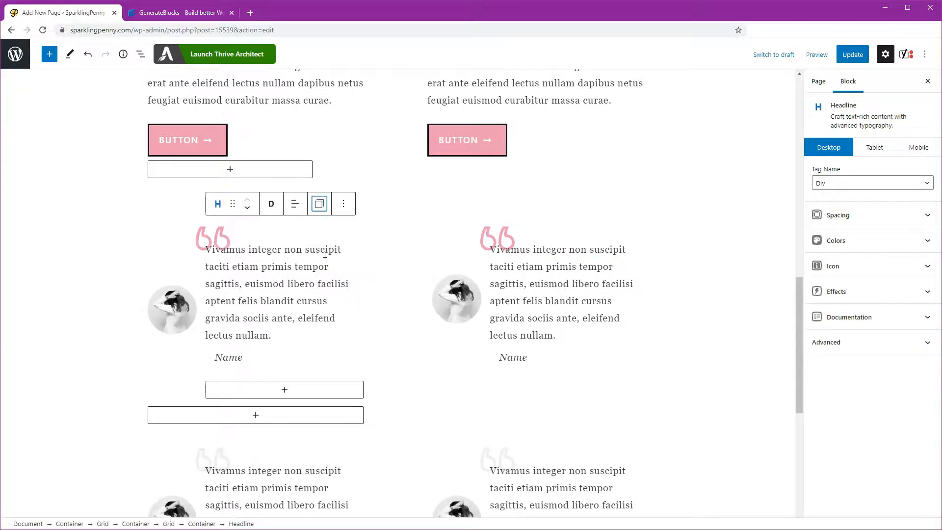
- Paste the copied styles onto the quote mark of the second row's second testimonial
scroll(419, 278, "down", 3)
left_click(499, 305)
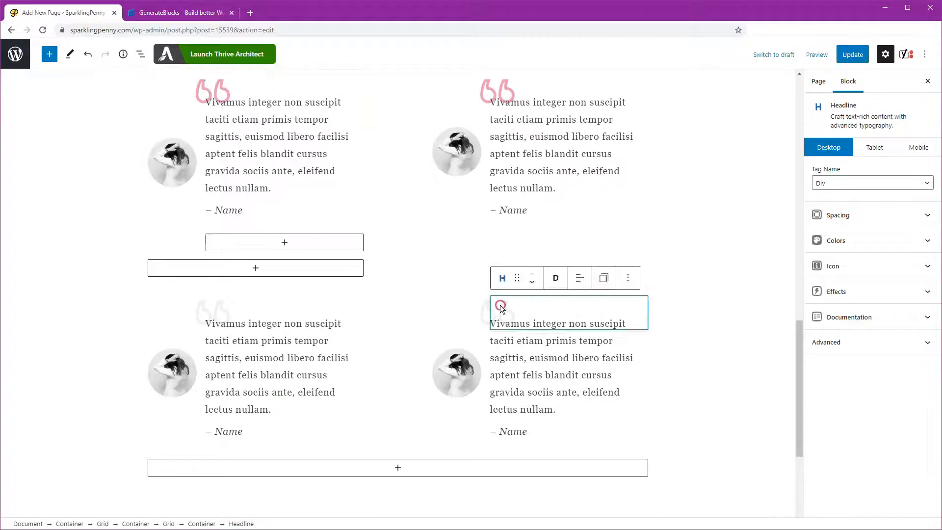
left_click(603, 278)
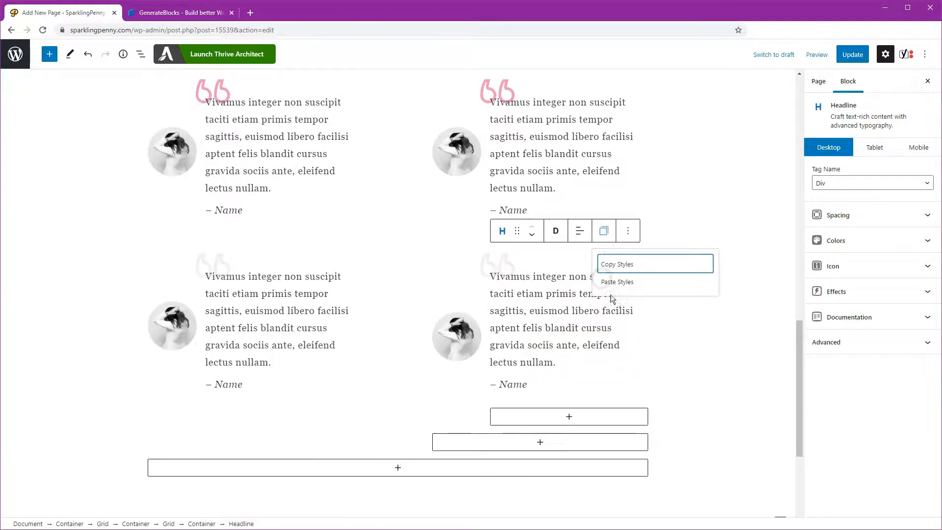
left_click(530, 276)
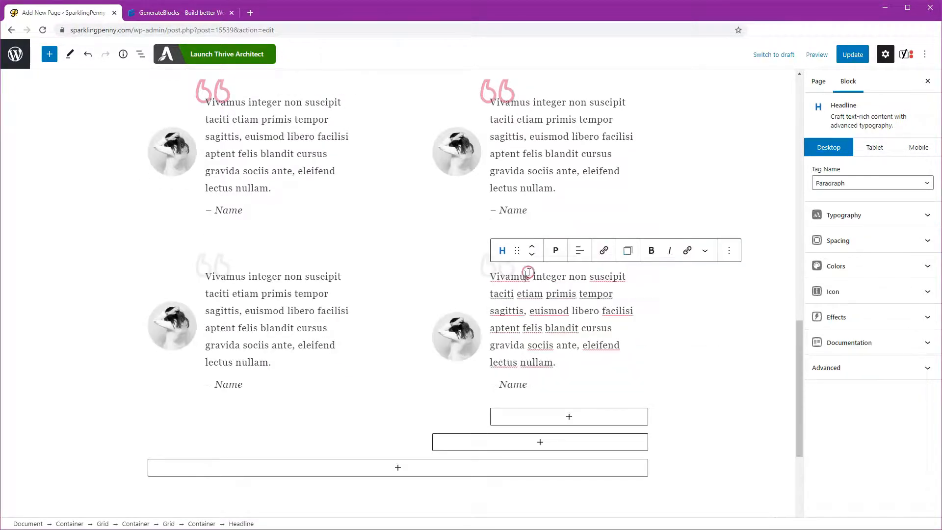
left_click(488, 266)
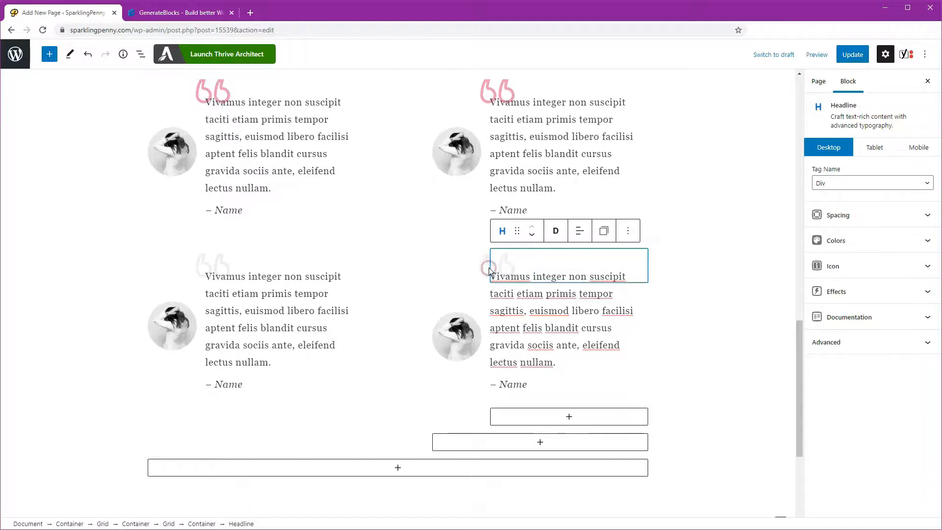
left_click(603, 231)
left_click(615, 281)
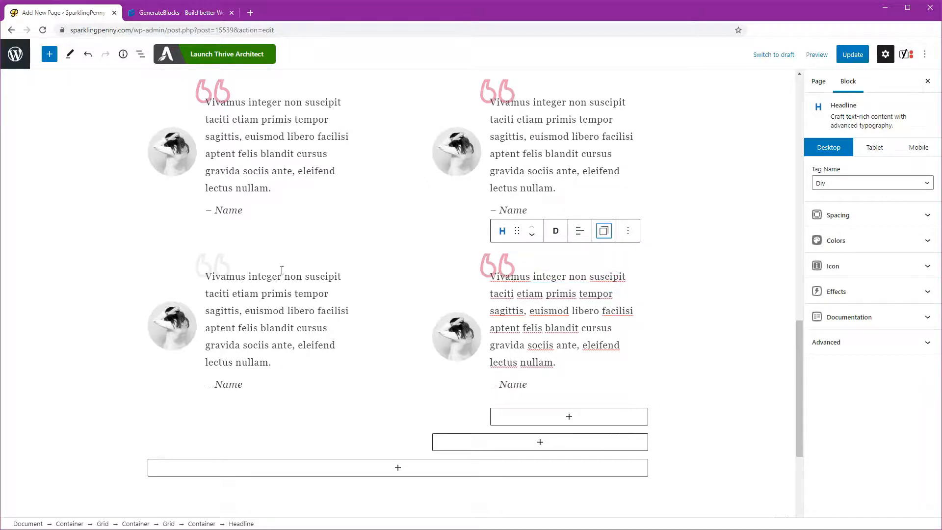
- Paste the copied styles onto the quote mark of the second row's first testimonial
left_click(217, 264)
left_click(318, 233)
left_click(333, 281)
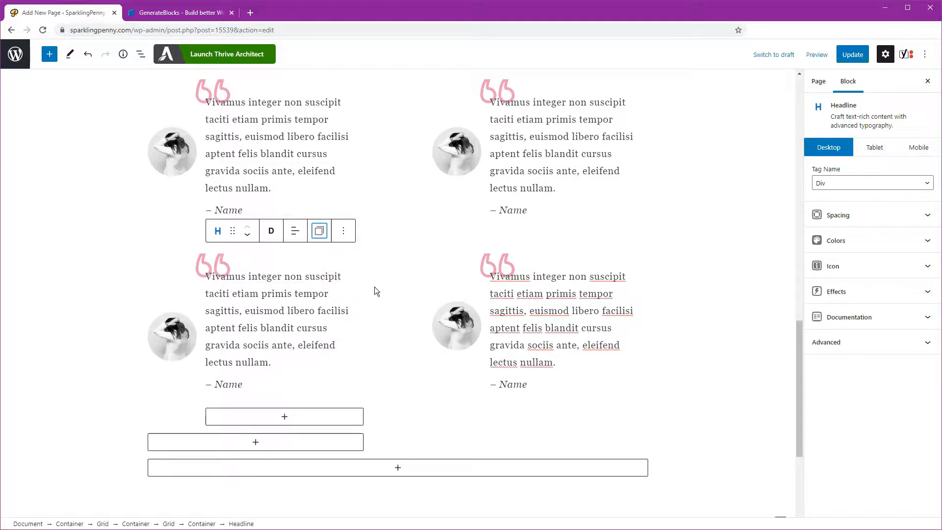
- Set the background color of the testimonials section's outer container to pink #ed9cb2
scroll(739, 352, "up", 7)
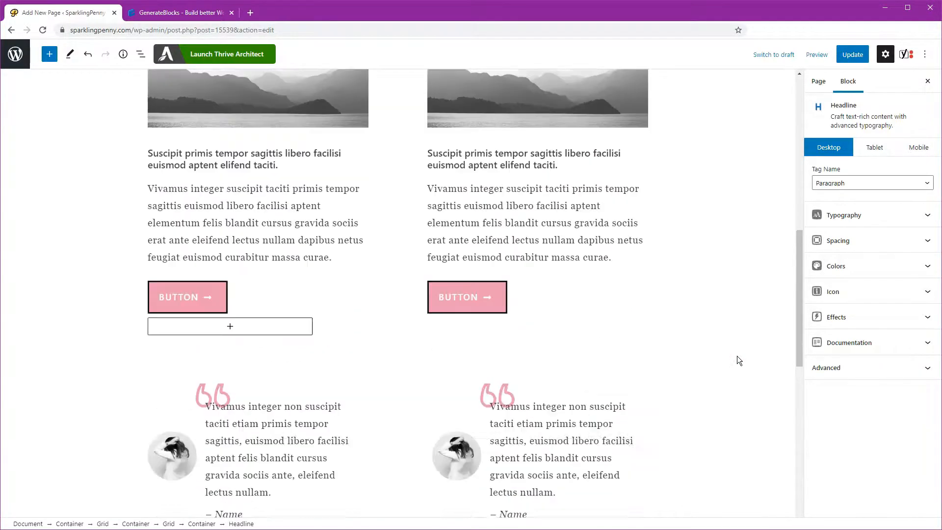
scroll(737, 355, "down", 4)
left_click(719, 322)
left_click(35, 241)
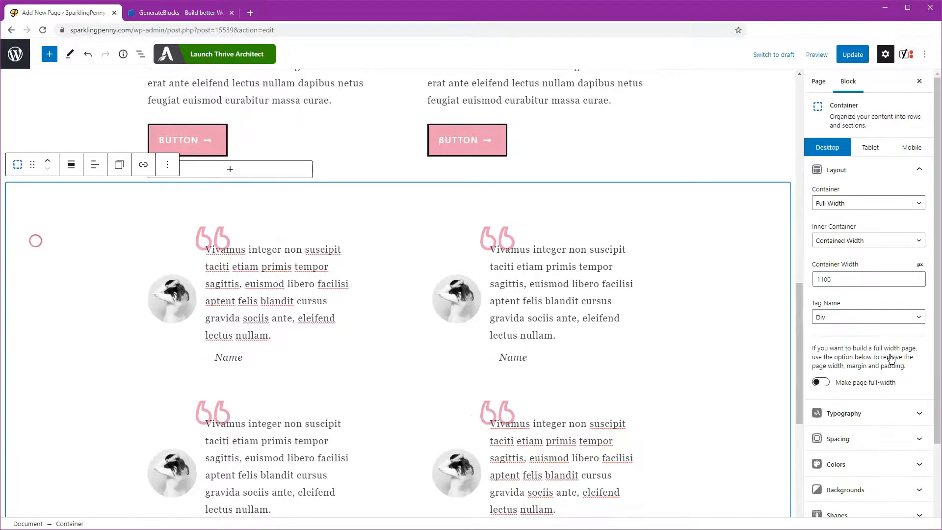
scroll(868, 396, "down", 3)
left_click(874, 396)
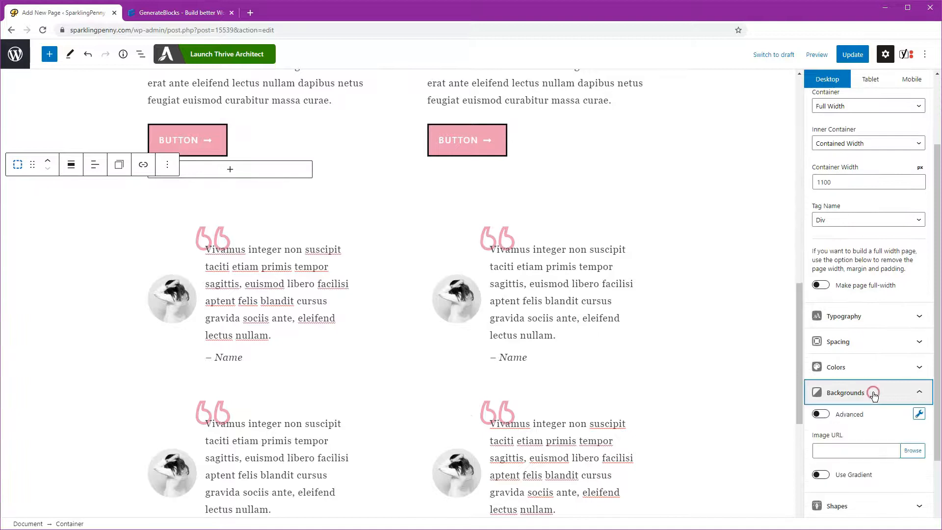
scroll(889, 426, "down", 2)
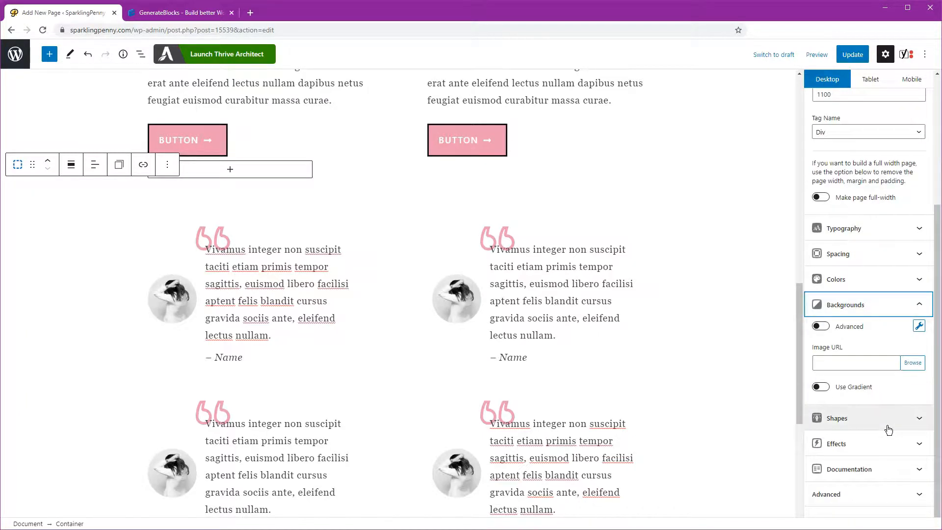
scroll(888, 430, "up", 1)
left_click(859, 343)
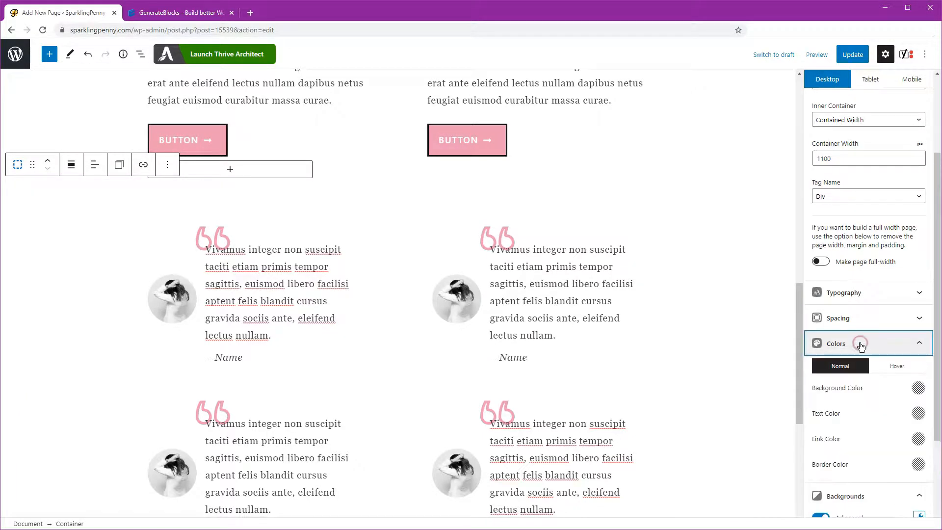
left_click(918, 388)
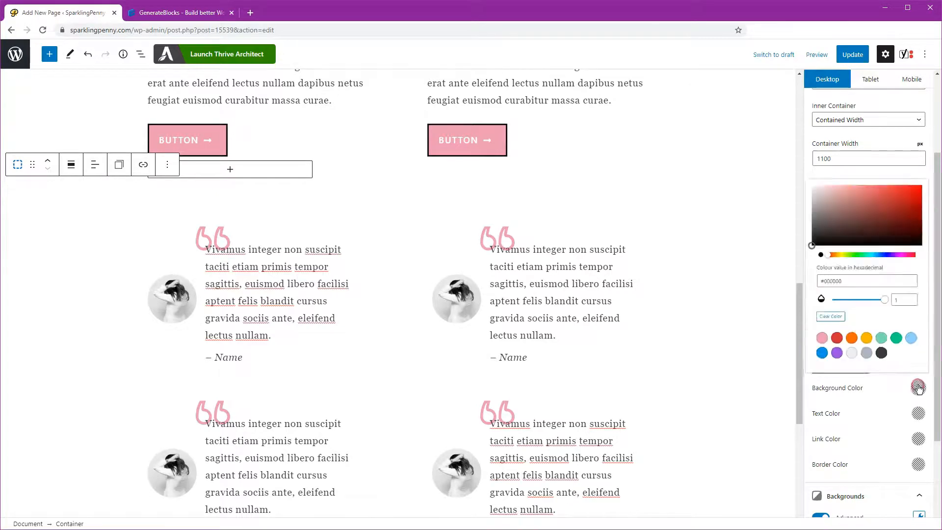
left_click(802, 334)
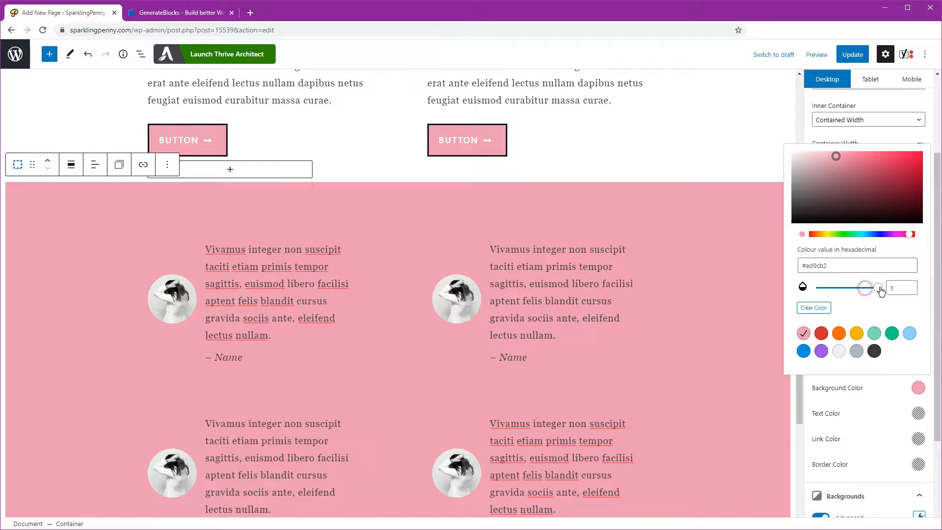
- Lower the opacity of the testimonials container's background color to a very pale pink tint
left_click_drag(880, 291, 828, 289)
left_click_drag(828, 290, 828, 291)
left_click(712, 378)
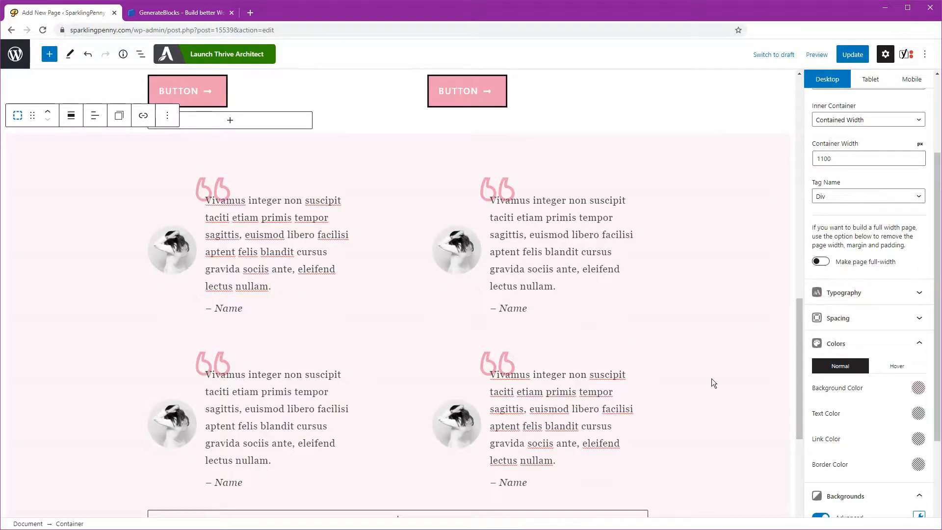
- Insert the Contact – 2 template from the Contact category of the Template Library below the testimonials section
scroll(711, 378, "down", 3)
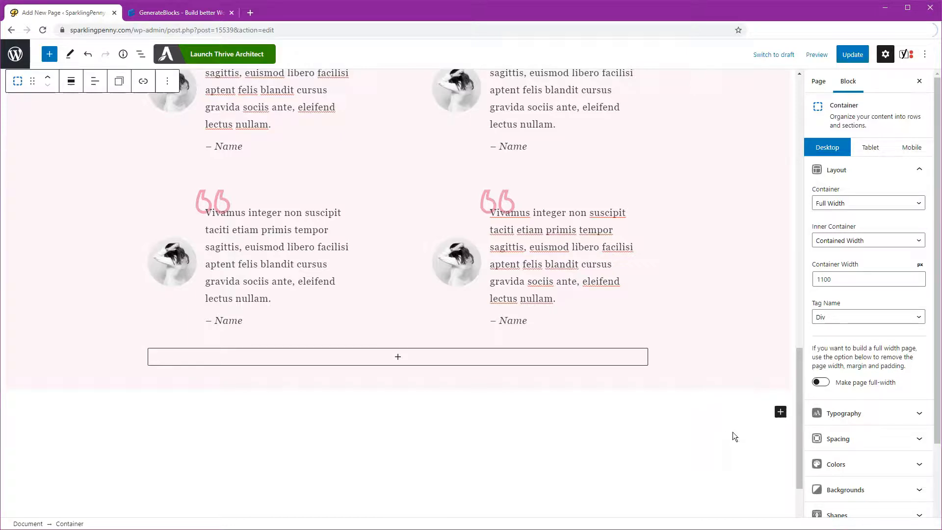
left_click(781, 413)
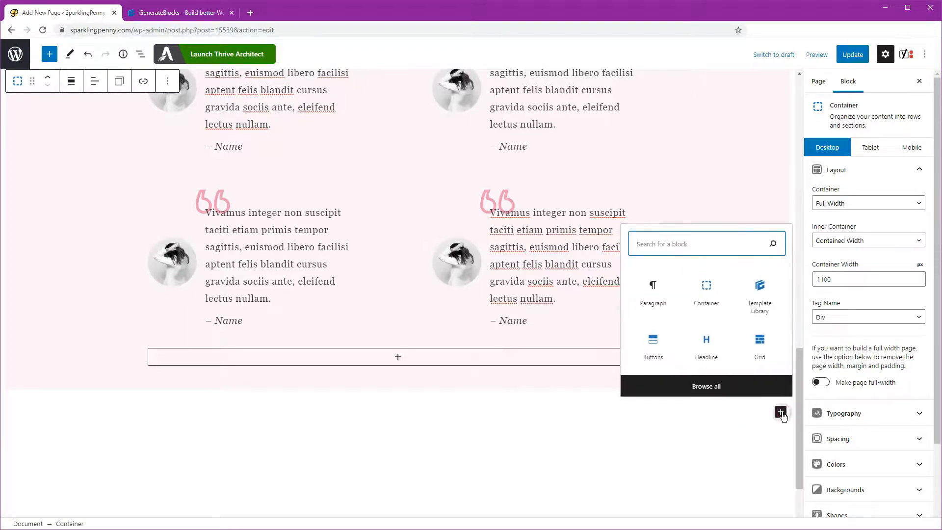
left_click(762, 299)
left_click(235, 152)
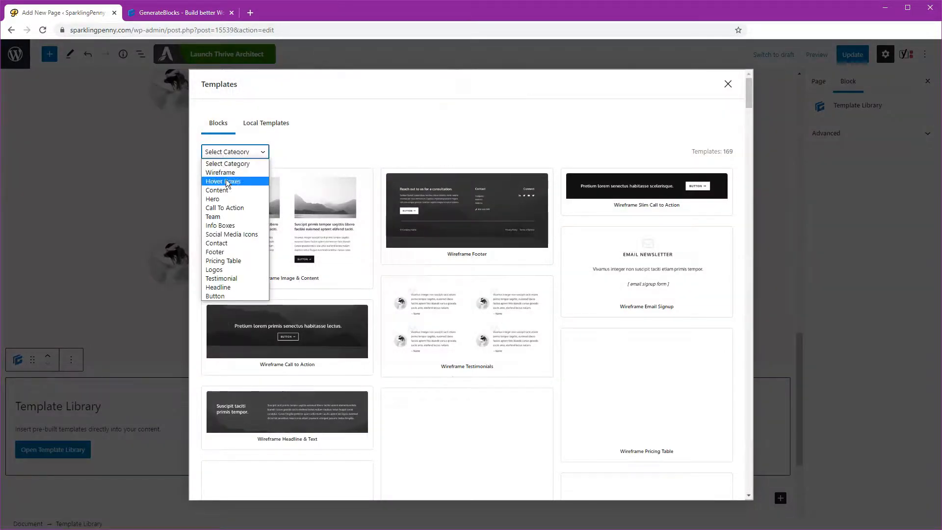
left_click(225, 243)
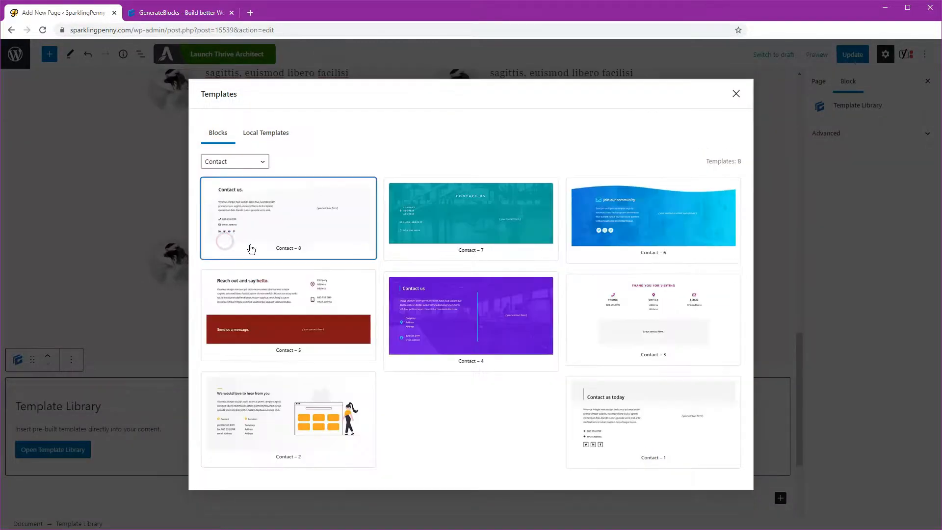
left_click(267, 402)
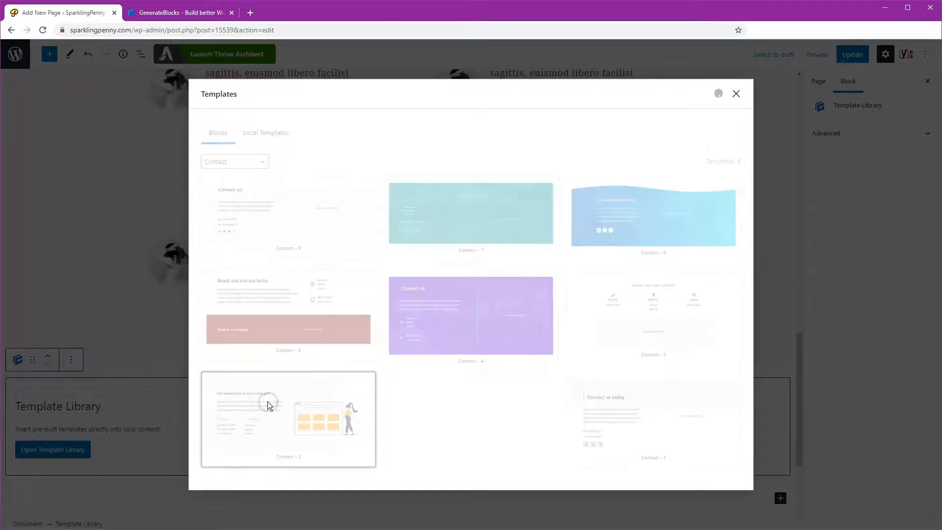
- Set the icon color of the "We would love to hear from you" headline to the palette's pink
left_click(154, 281)
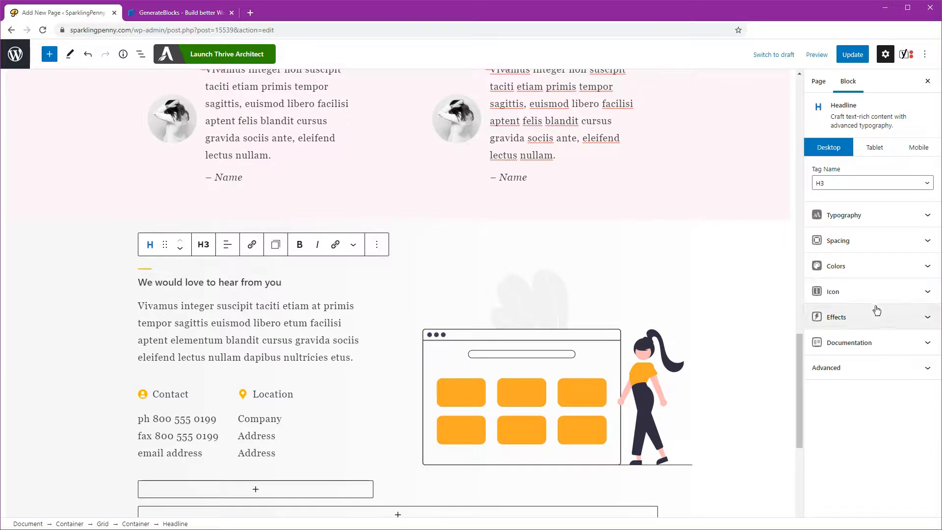
left_click(859, 263)
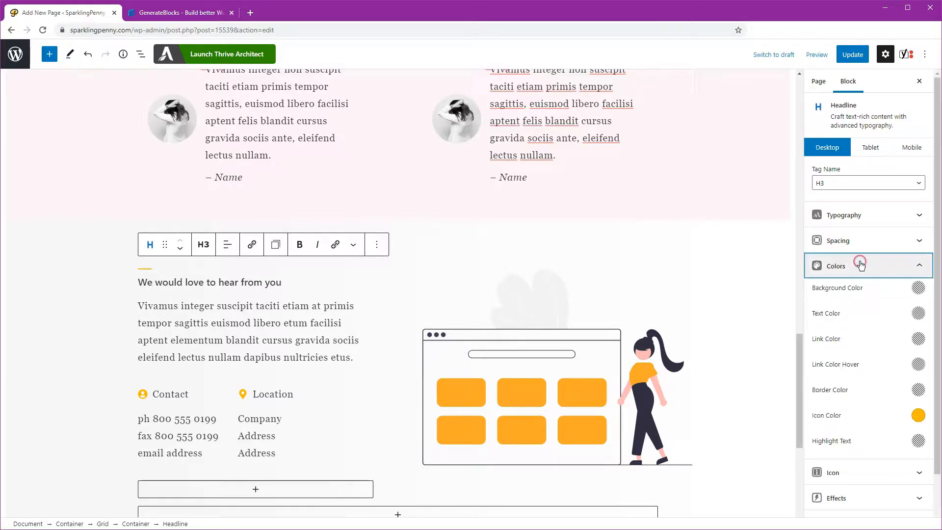
left_click(918, 415)
left_click(803, 361)
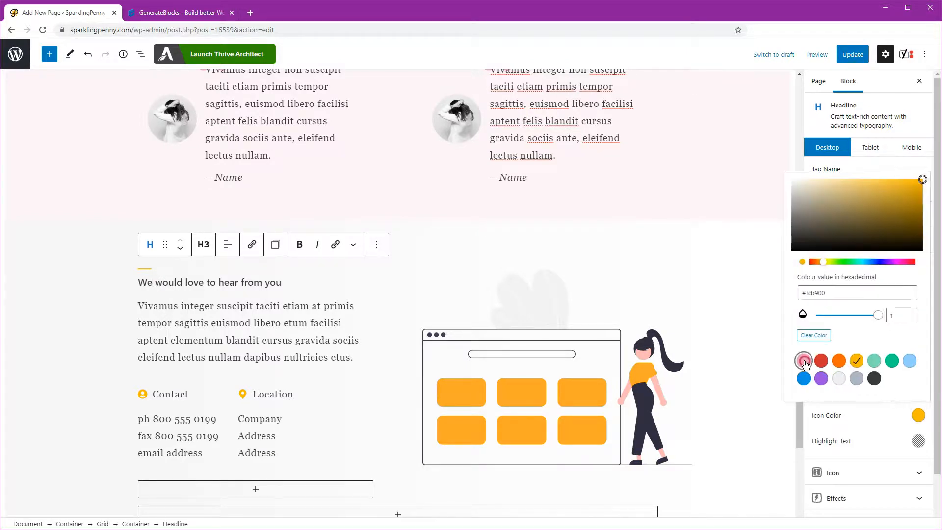
- Set the icon color of the "Contact" headline in the contact section to pink #ed9cb2
left_click(171, 394)
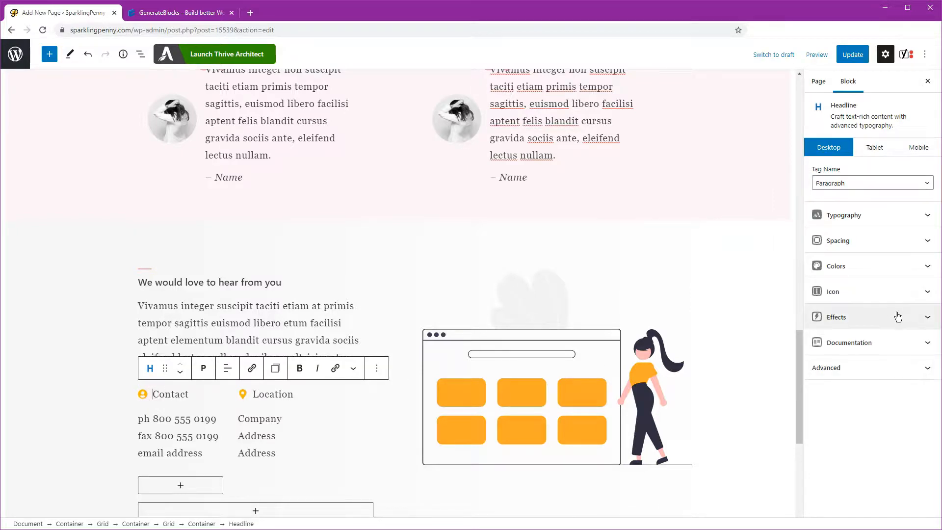
left_click(878, 292)
scroll(875, 346, "up", 2)
left_click(874, 245)
left_click(803, 334)
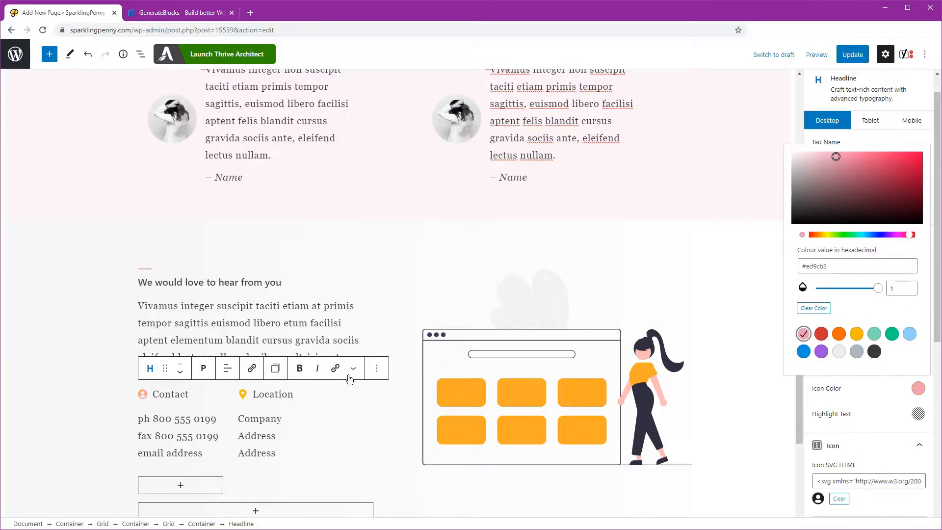
- Copy the "Contact" headline's styles and paste them onto the "Location" headline beside it
left_click(275, 369)
left_click(281, 401)
left_click(265, 397)
left_click(376, 368)
left_click(378, 415)
- Insert the Footer – 6 template from the Footer category of the Template Library below the contact section
scroll(508, 390, "down", 1)
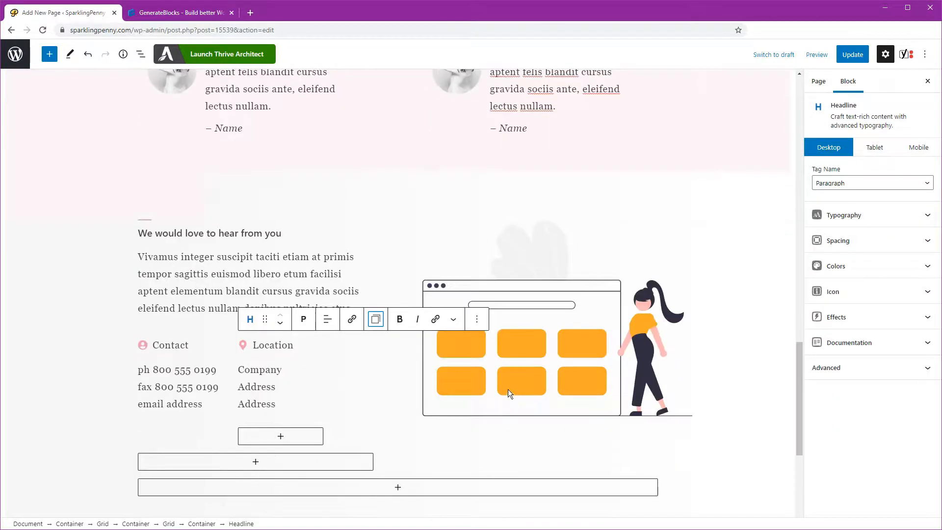
left_click(532, 348)
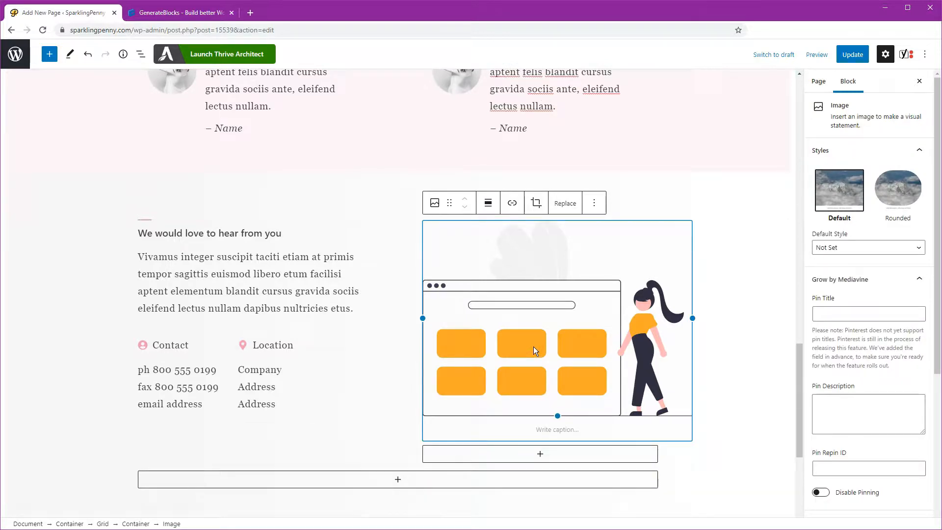
scroll(534, 346, "down", 4)
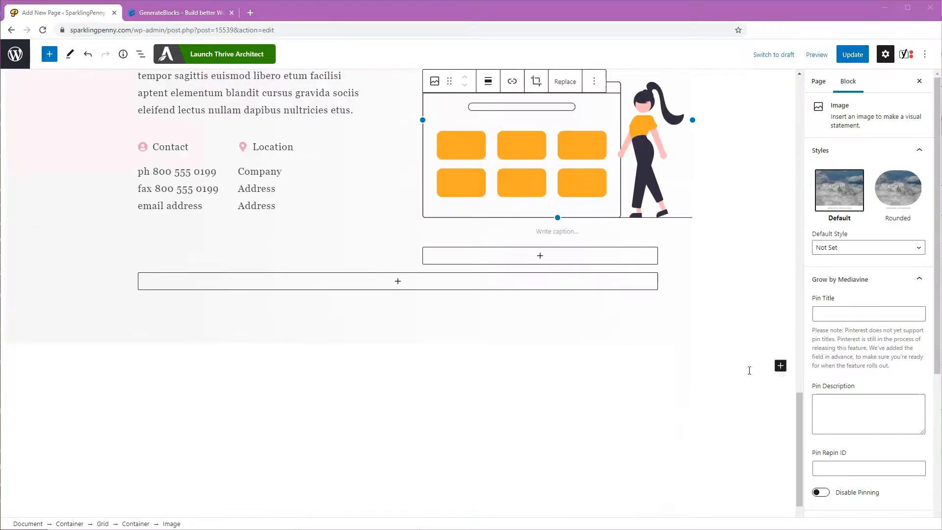
left_click(780, 366)
left_click(754, 247)
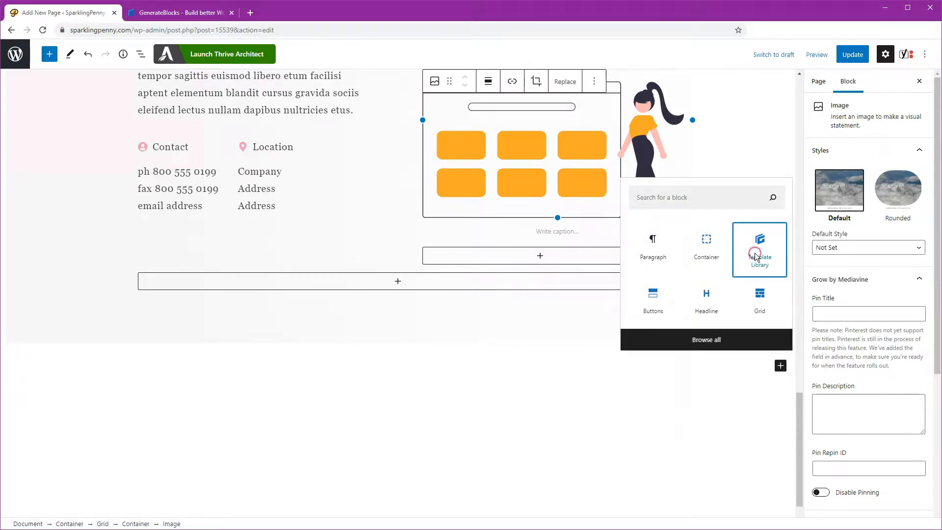
left_click(229, 151)
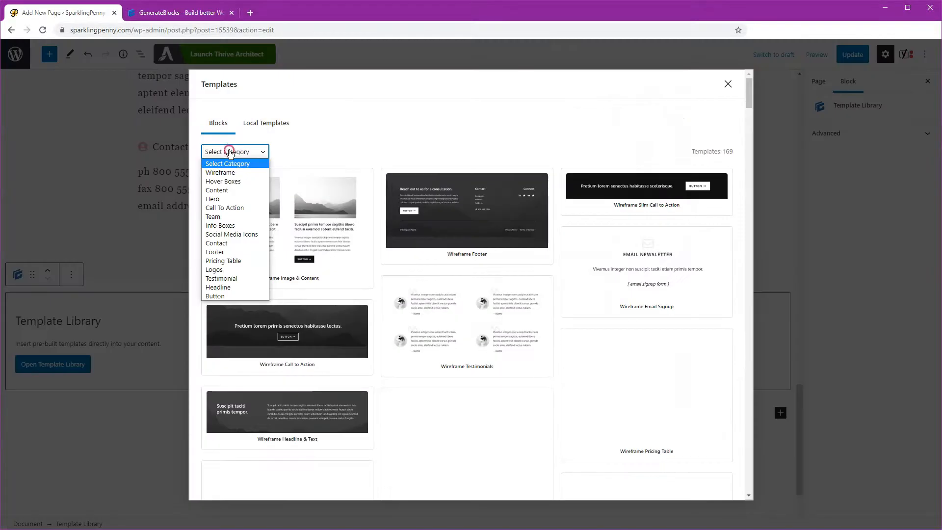
left_click(229, 252)
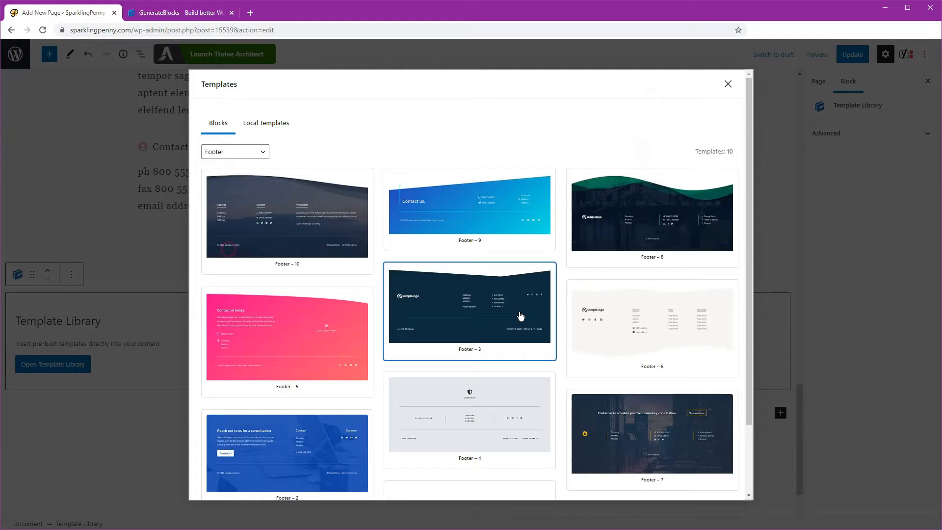
left_click(627, 324)
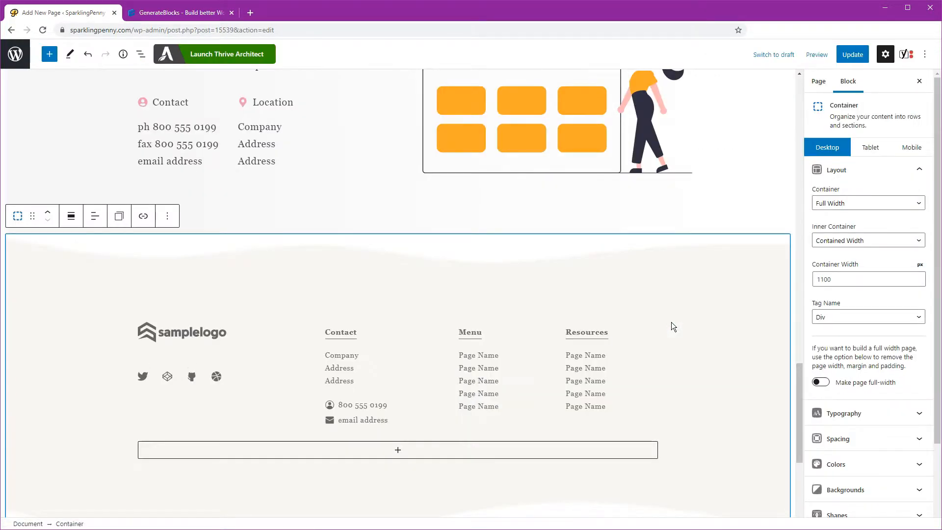
- Update the page, preview it in a new browser tab and review its layout down to the footer
scroll(671, 322, "up", 10)
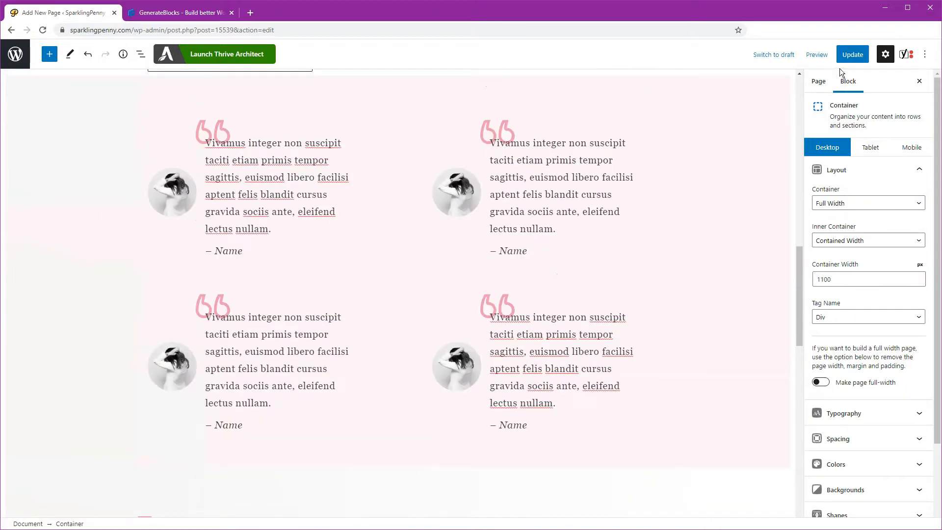
left_click(854, 57)
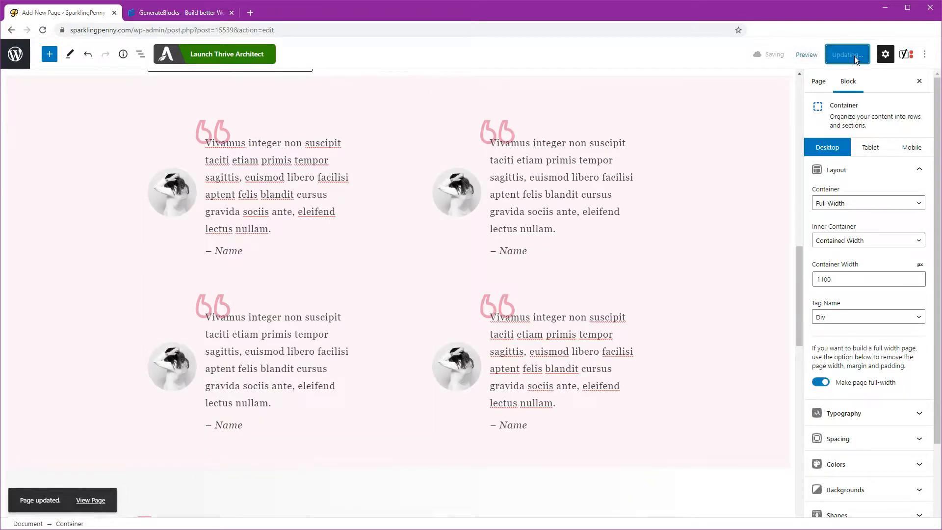
left_click(807, 55)
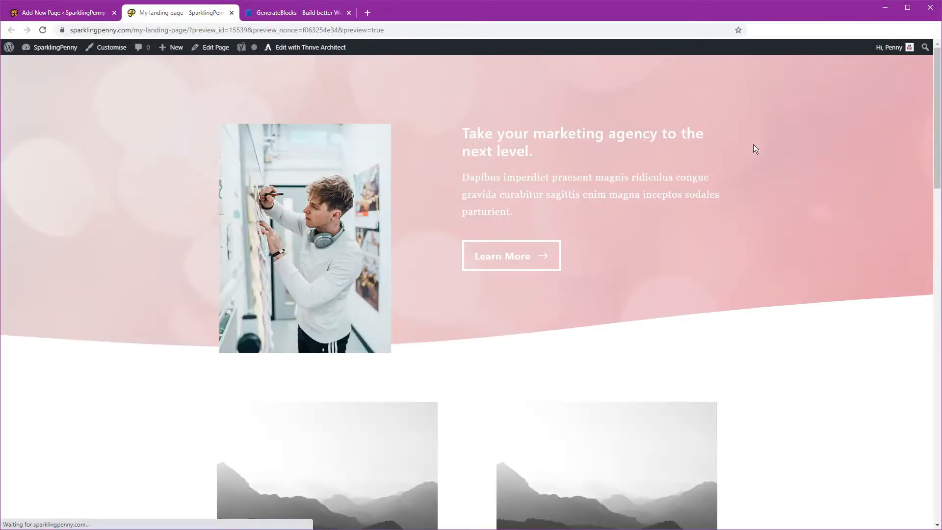
scroll(657, 137, "down", 8)
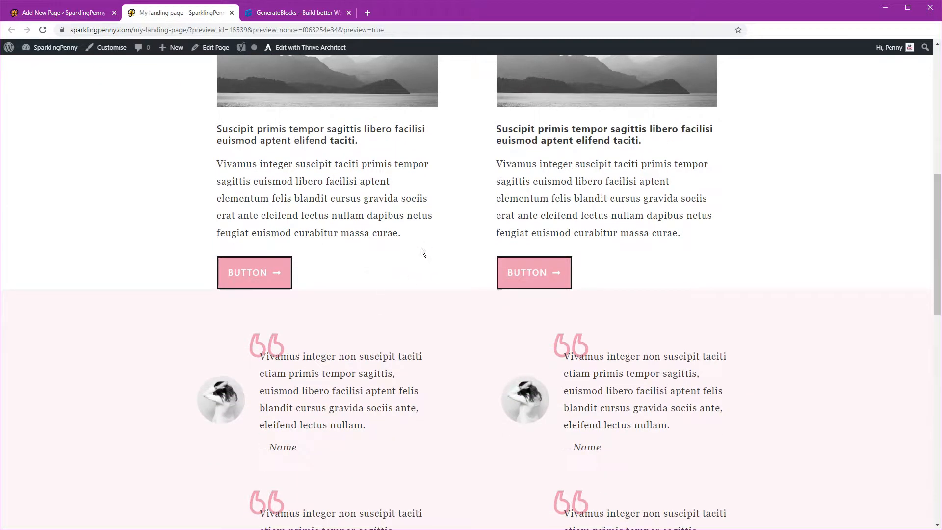
scroll(421, 248, "up", 4)
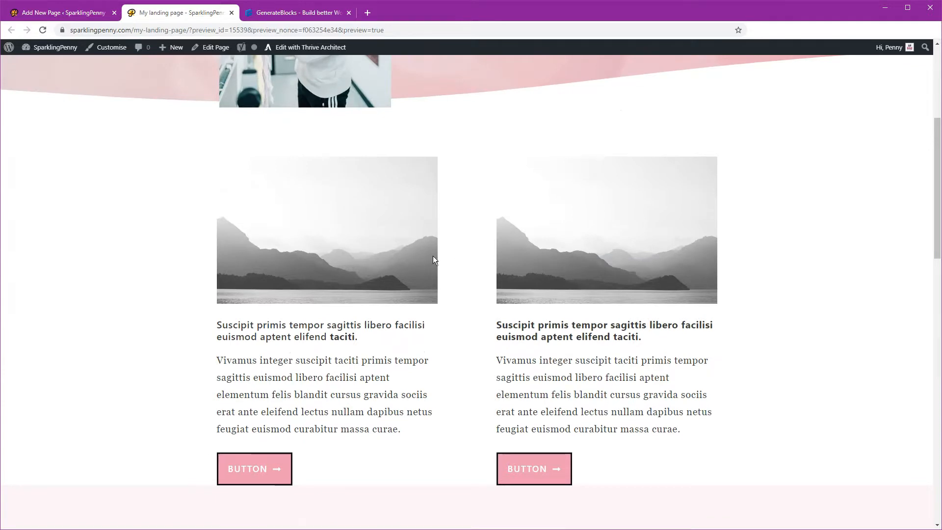
scroll(433, 255, "down", 18)
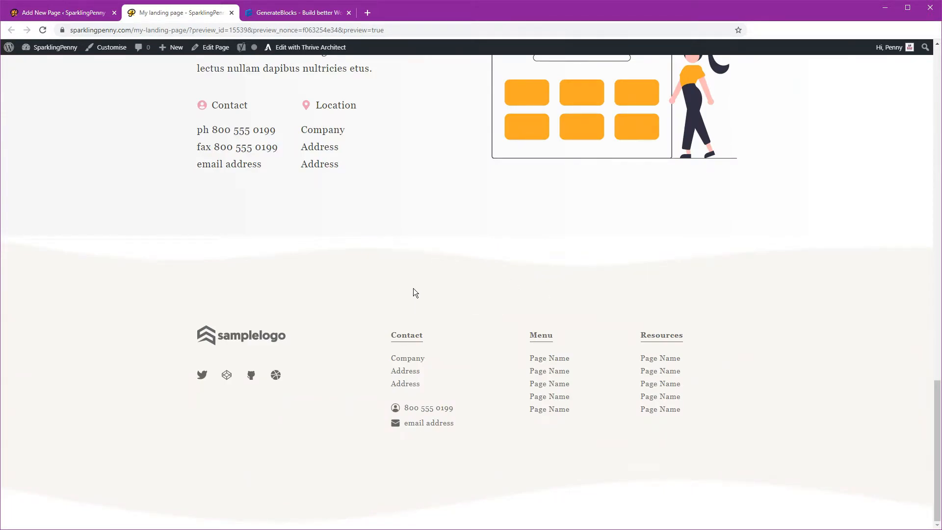
scroll(420, 268, "up", 12)
- Return to the page editor and set the bottom padding of the two-column image-and-content section's outer container to 100 px
left_click(65, 12)
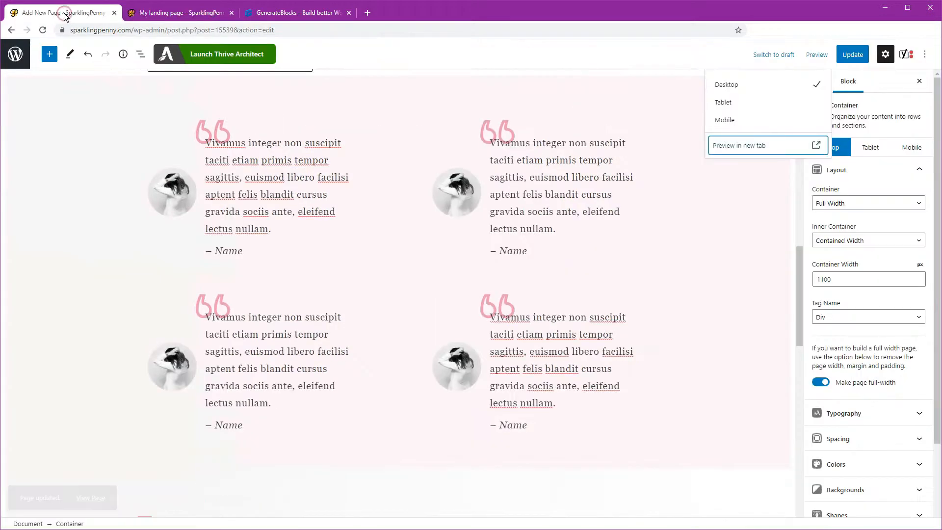
scroll(99, 162, "up", 9)
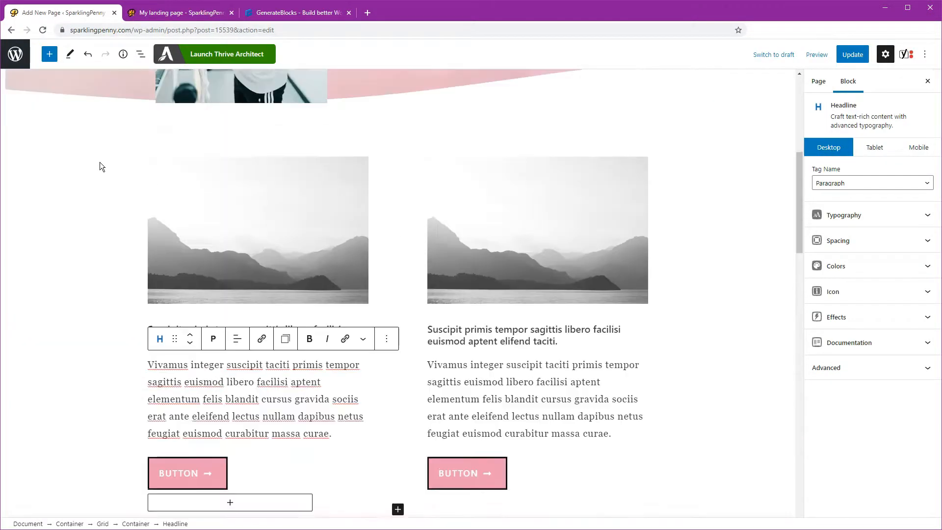
left_click(86, 181)
left_click(87, 181)
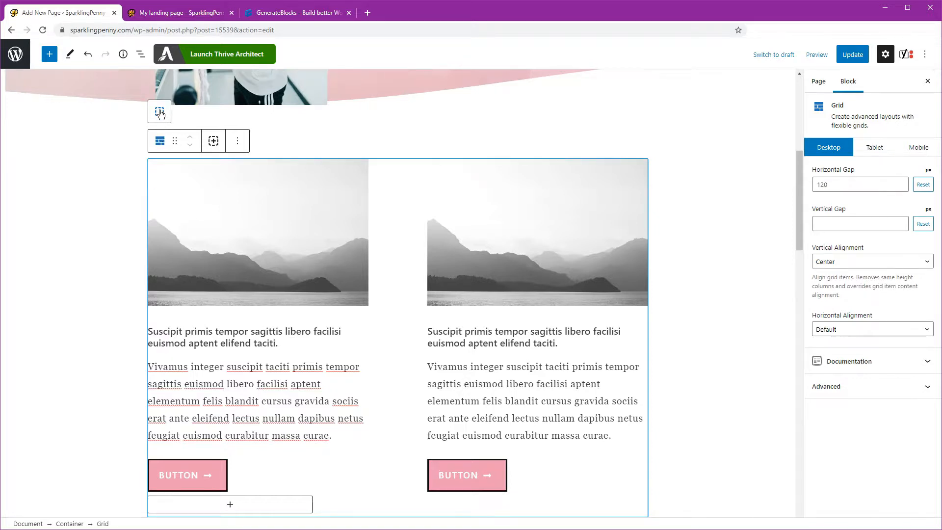
left_click(160, 109)
left_click(853, 402)
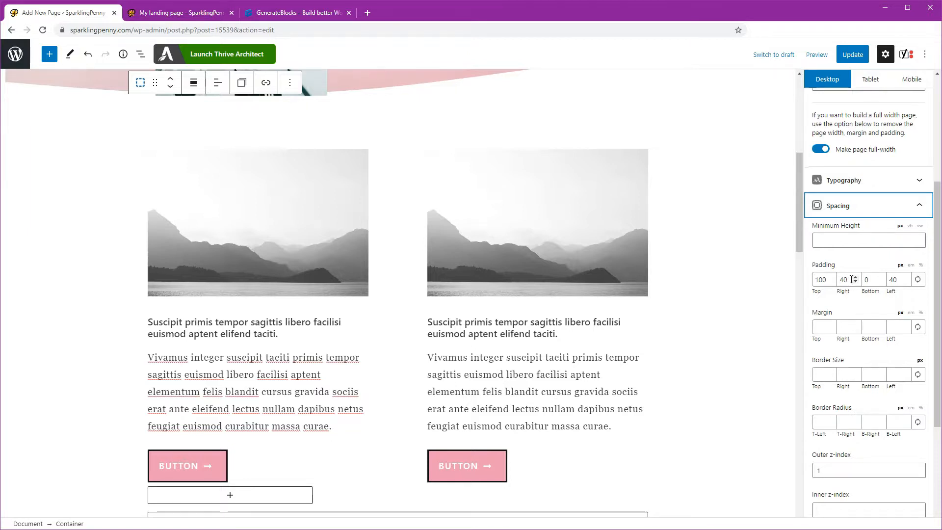
scroll(721, 295, "down", 2)
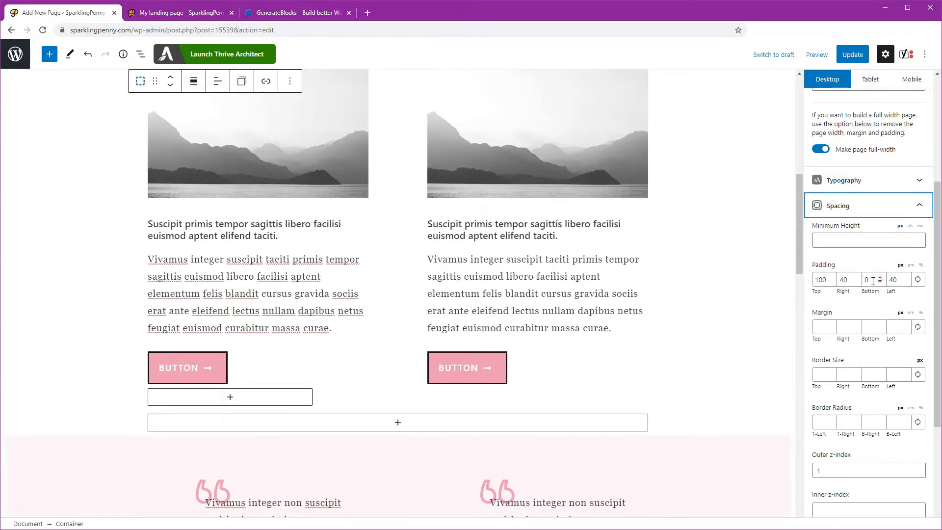
left_click(871, 280)
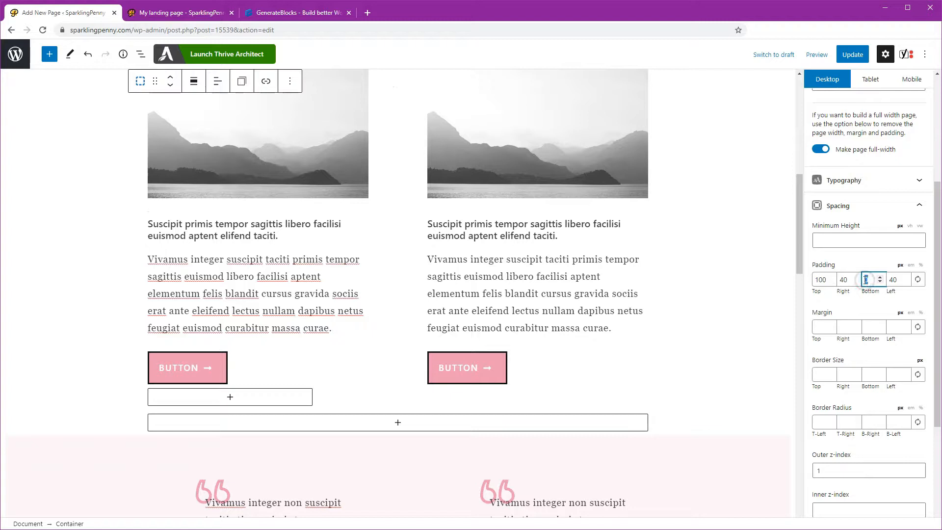
type("100")
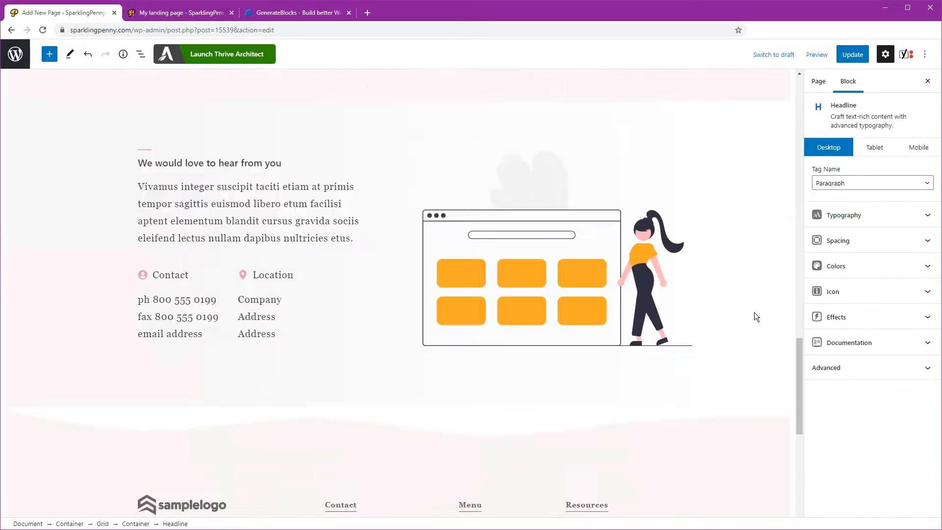
- Set the footer container's background color to pink #ed9cb2 at 0.1 opacity
scroll(755, 312, "down", 6)
scroll(726, 314, "up", 3)
left_click(709, 335)
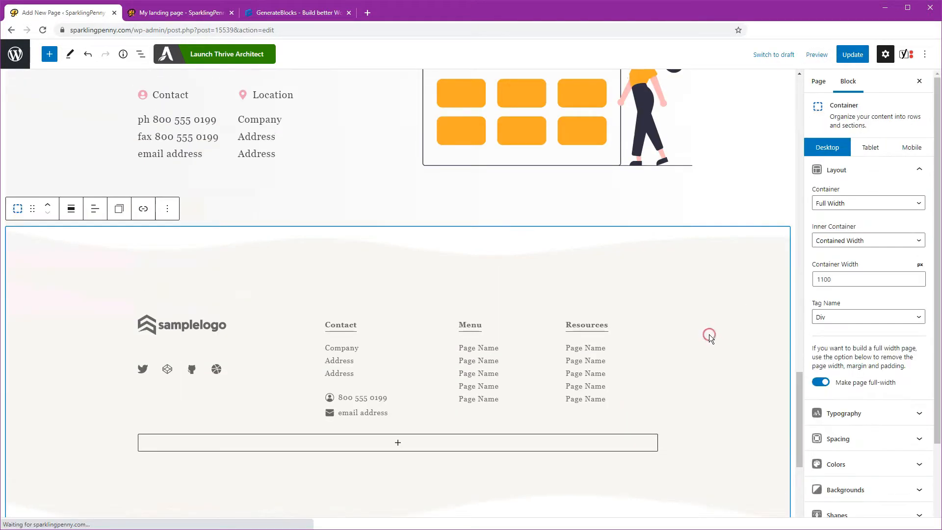
left_click(881, 464)
left_click(918, 312)
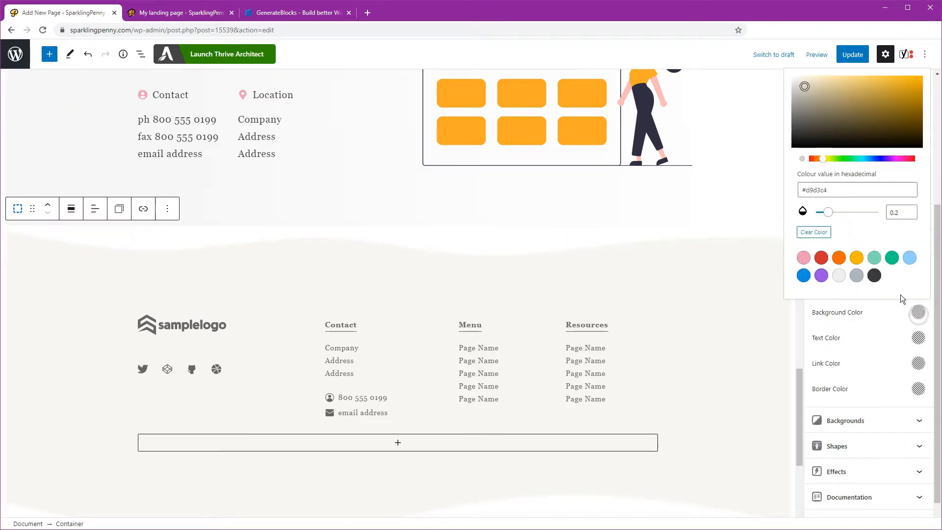
left_click(802, 259)
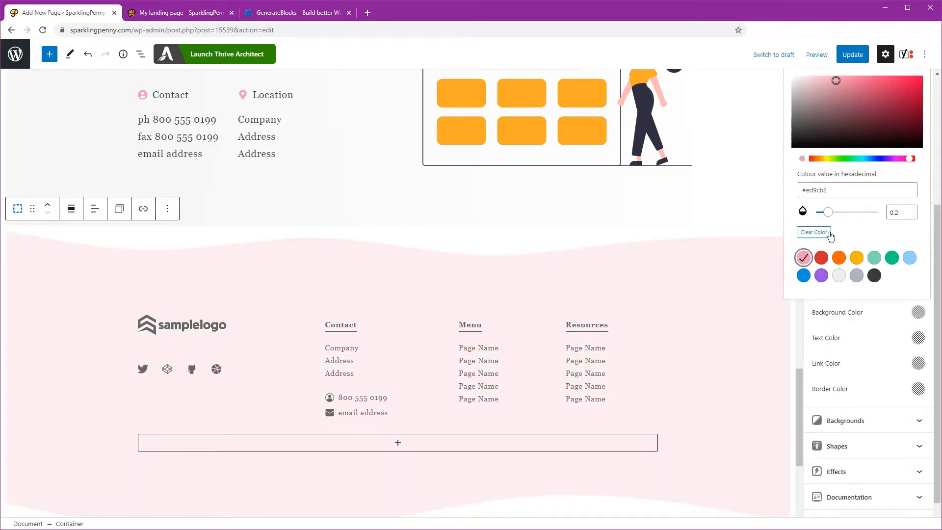
left_click_drag(828, 214, 822, 212)
left_click(901, 212)
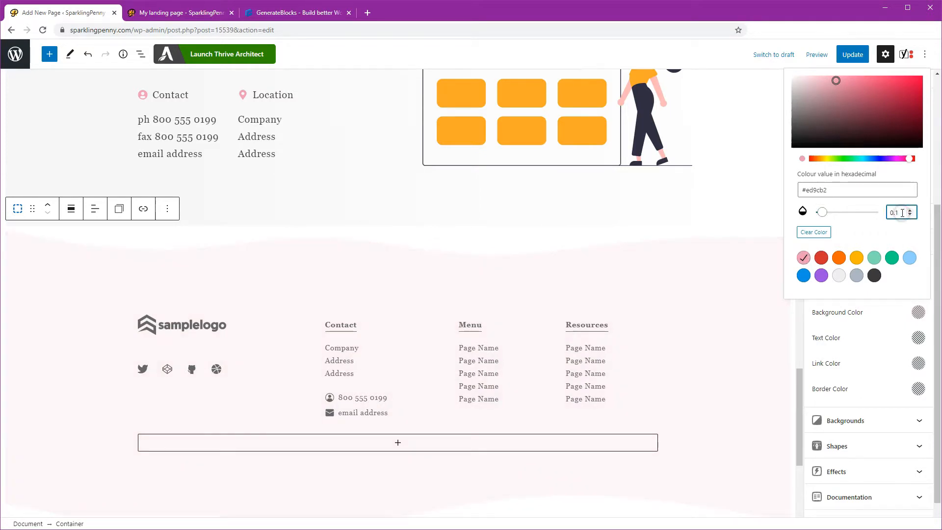
left_click(729, 339)
- Update the page and review the refreshed preview from the hero section down to the footer and back
left_click(851, 57)
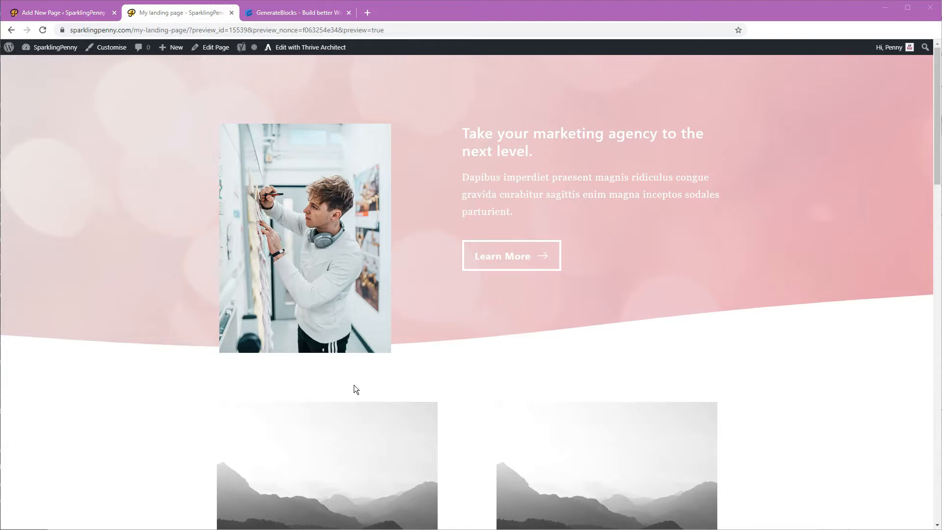
scroll(409, 388, "down", 3)
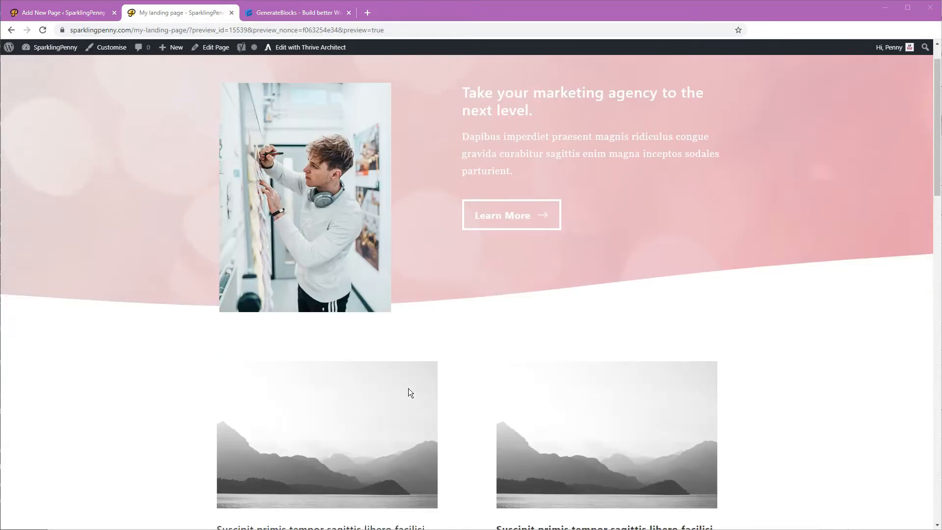
scroll(409, 389, "down", 9)
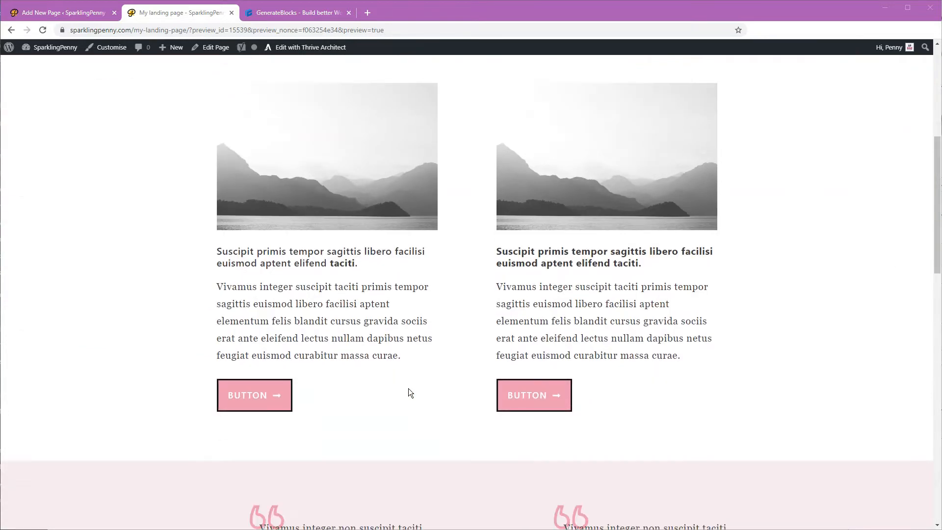
scroll(408, 389, "down", 7)
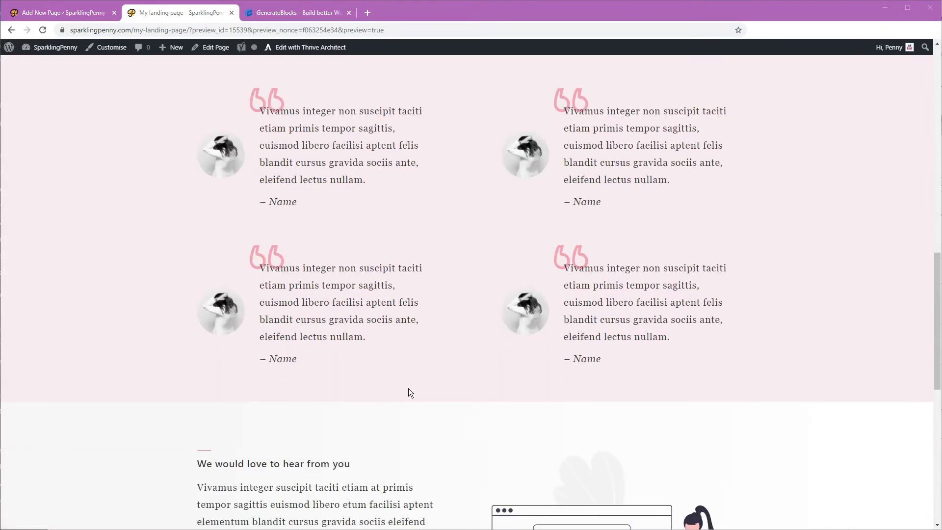
scroll(408, 389, "down", 6)
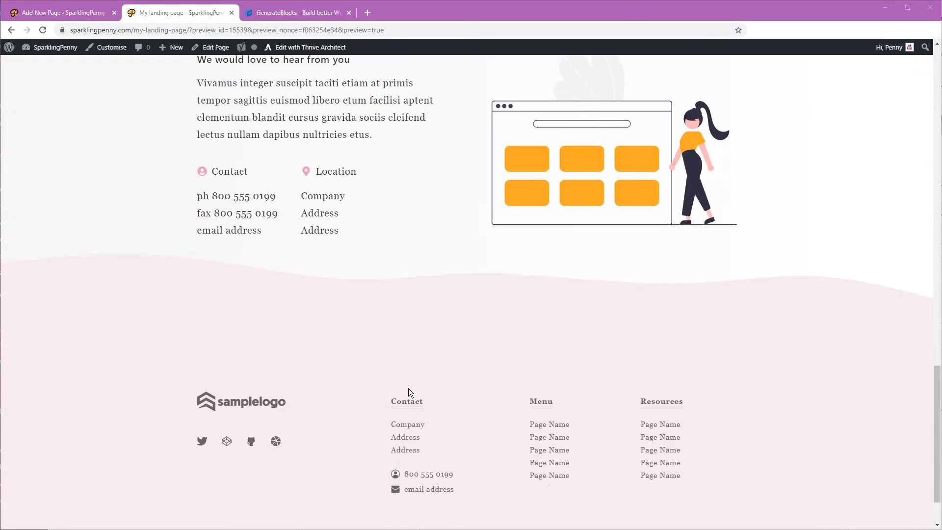
scroll(409, 389, "up", 13)
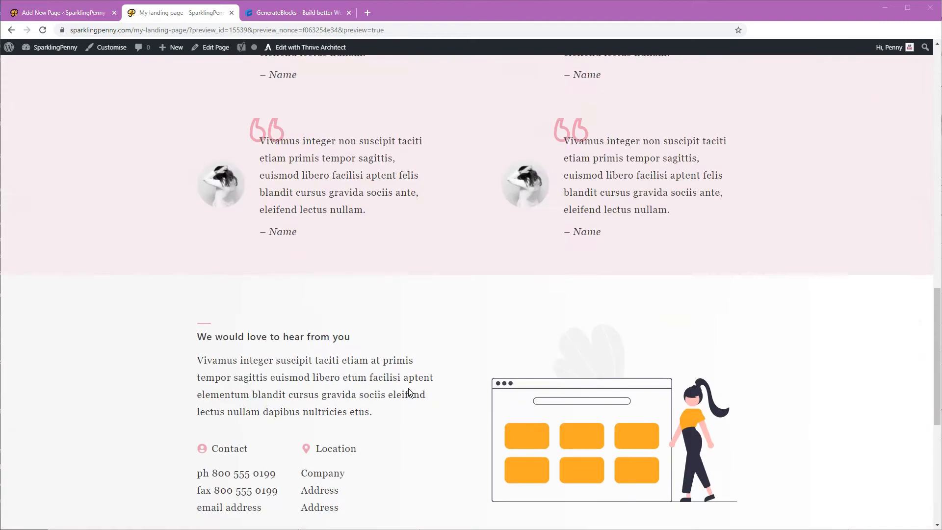
scroll(410, 393, "up", 11)
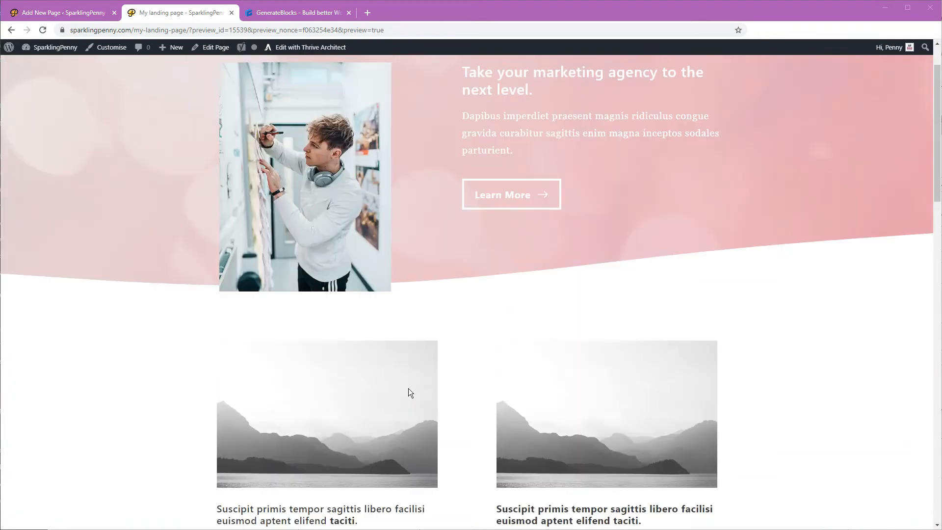